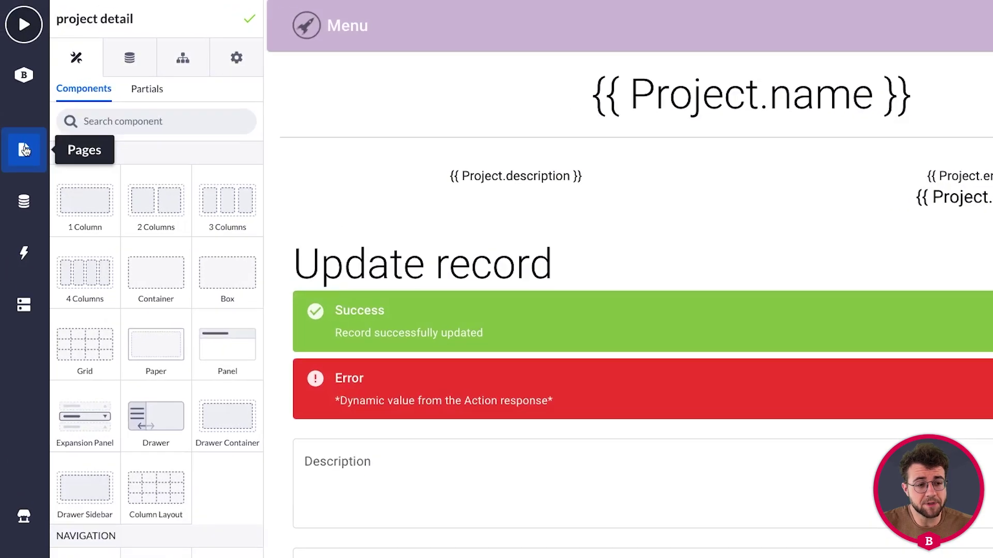
Open the home page from the Pages list in the page builder.
click(20, 120)
click(114, 119)
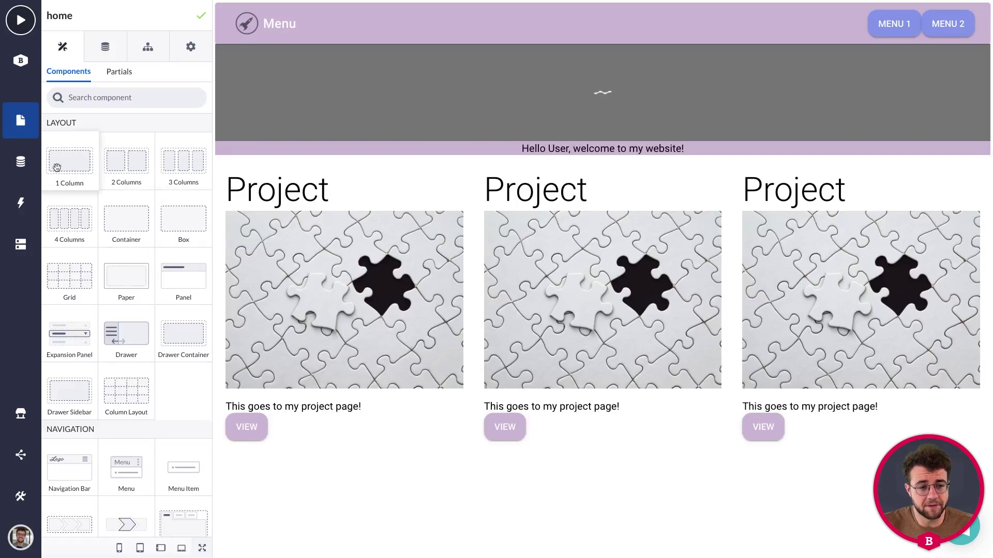
Below the project cards, add a 1 Column block, a Divider, another 1 Column and a Panel, then select the panel.
drag(57, 165, 267, 493)
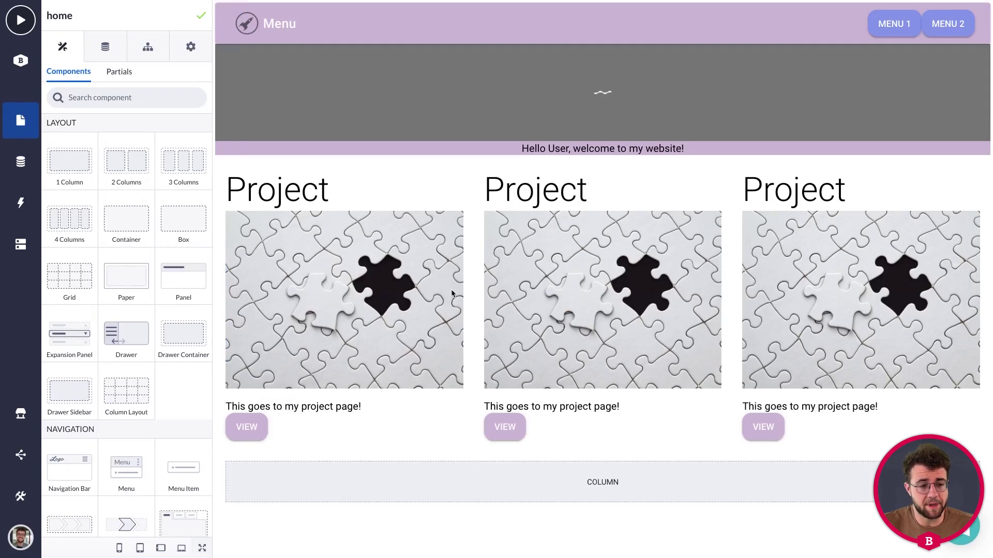
scroll(155, 314, down, 4)
scroll(155, 314, down, 3)
drag(126, 378, 283, 472)
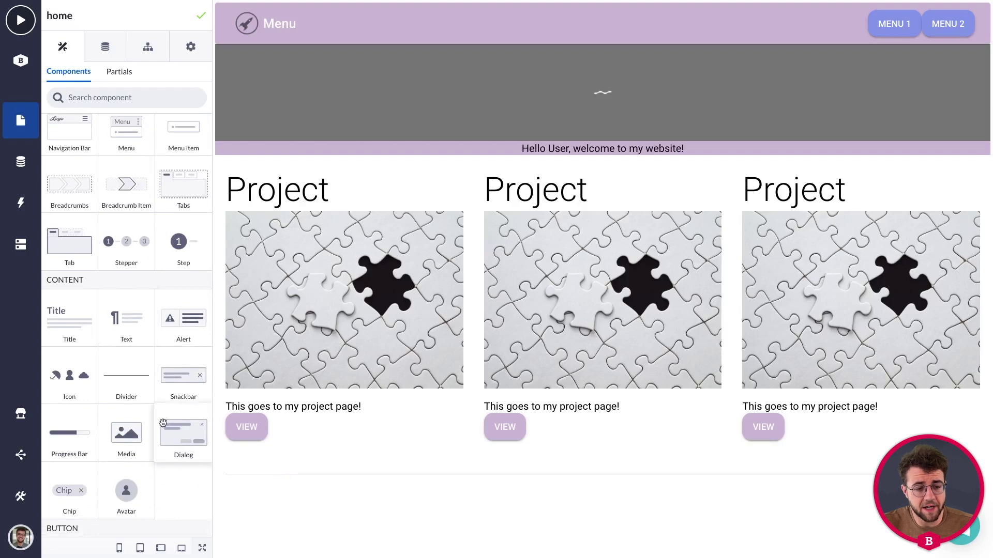
scroll(161, 421, down, 3)
scroll(129, 310, up, 10)
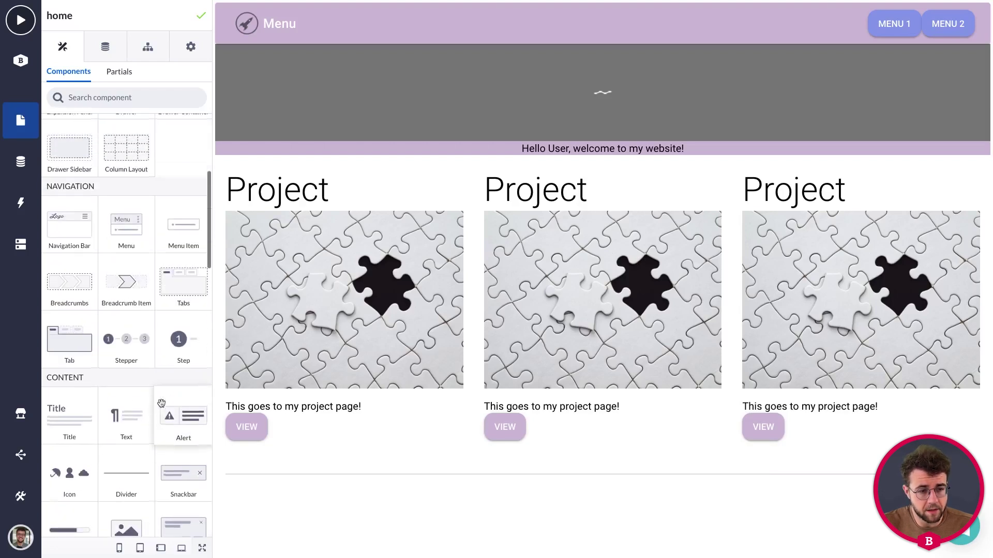
scroll(78, 160, up, 4)
drag(69, 161, 374, 492)
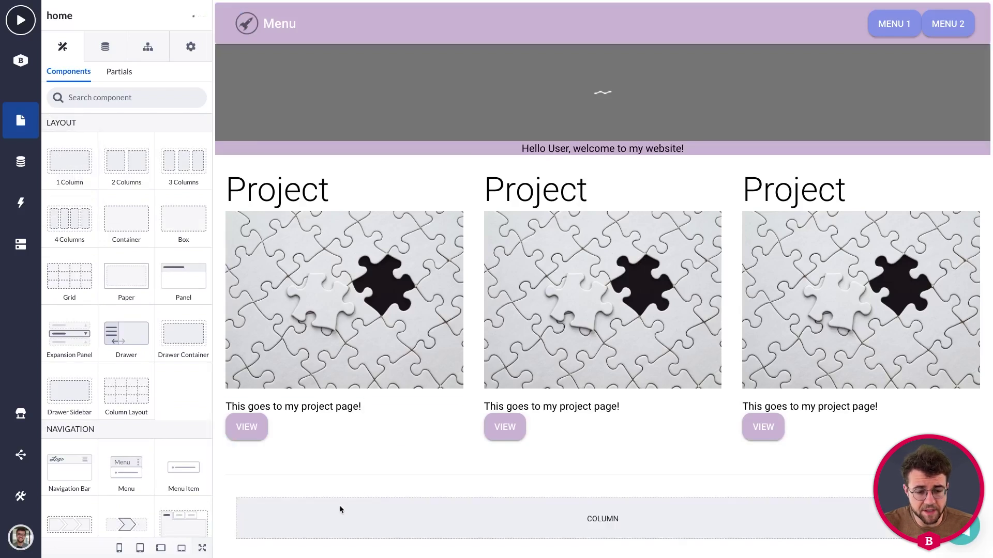
scroll(124, 381, down, 2)
drag(173, 222, 318, 515)
scroll(284, 513, down, 2)
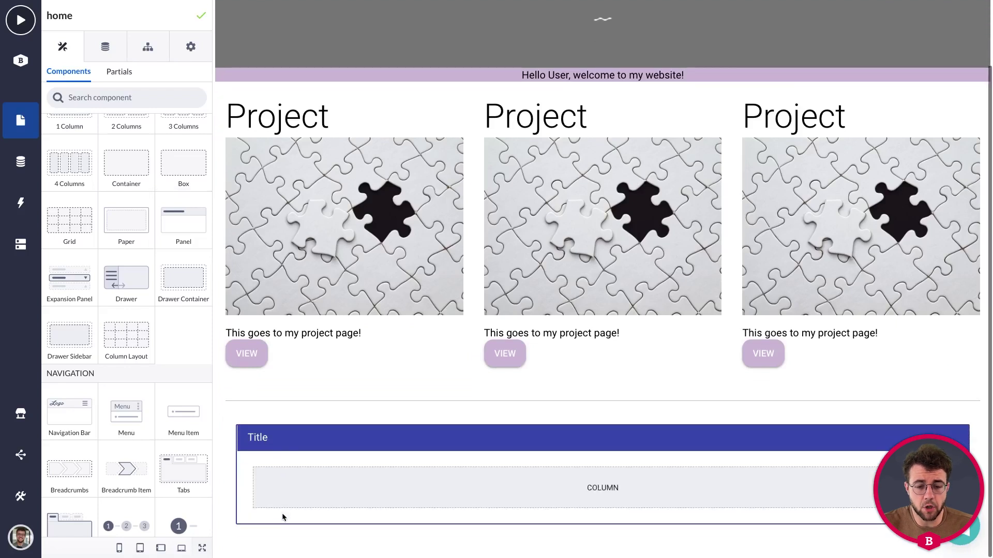
click(293, 440)
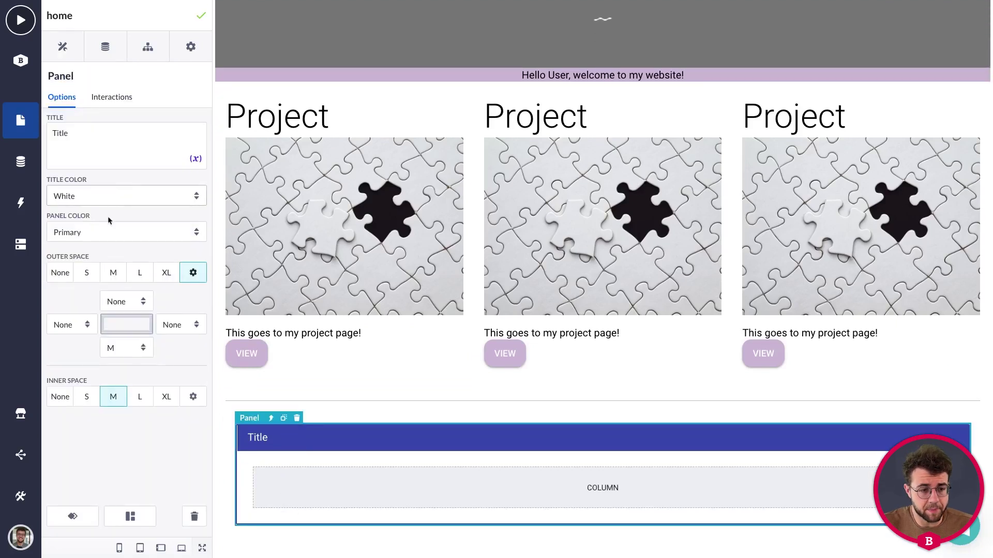
Set the panel colour to Light and retitle the panel 'Contact info'.
click(106, 233)
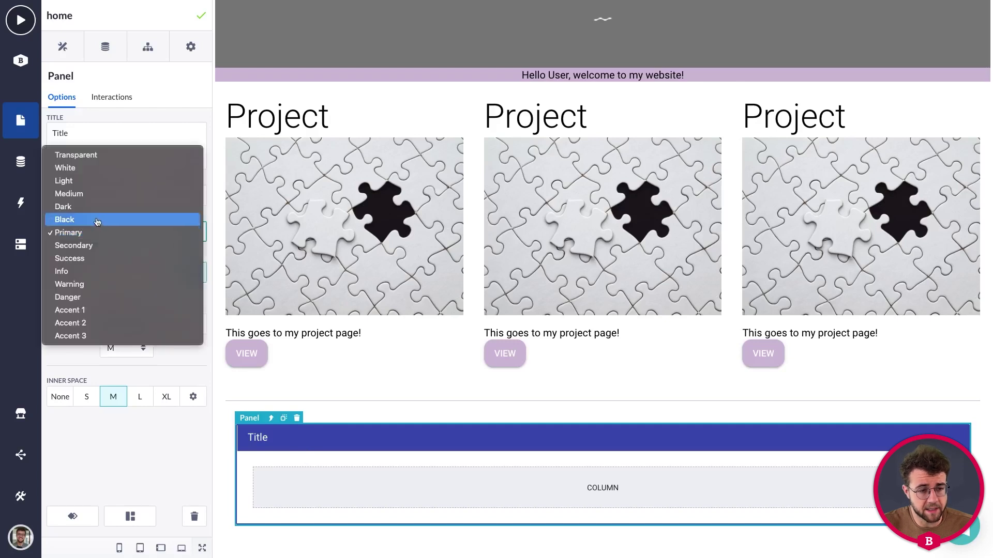
key(Escape)
click(79, 181)
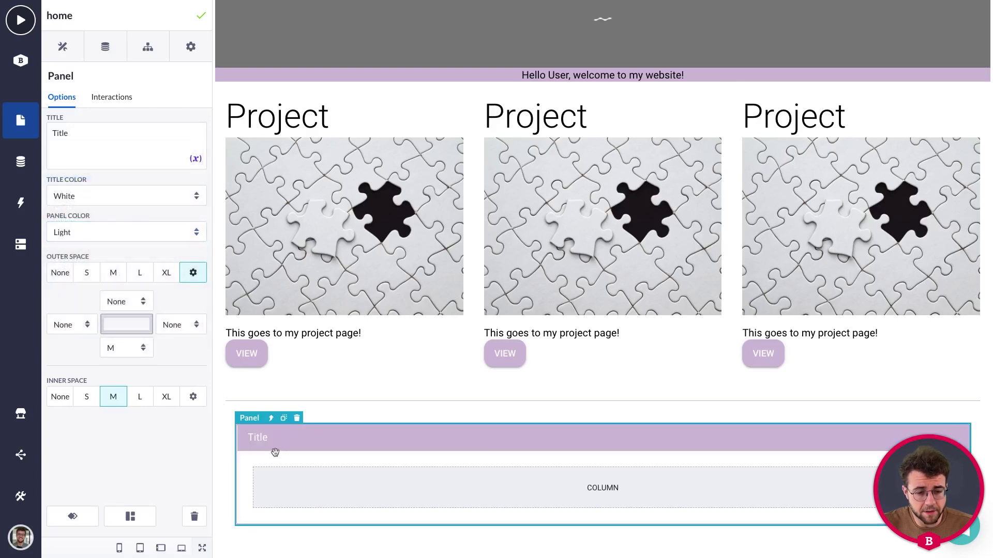
double_click(68, 141)
key(BackSpace)
text(Contact info)
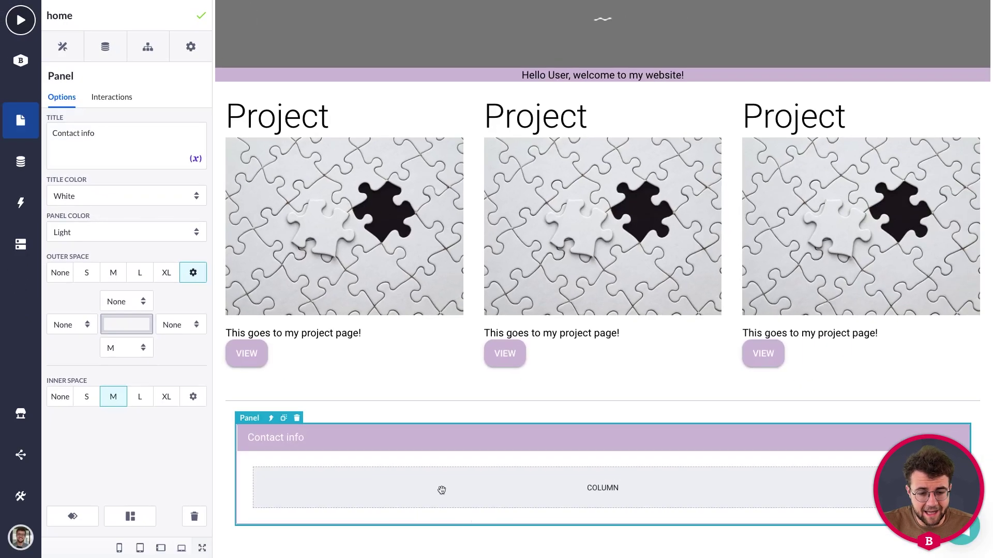
click(550, 557)
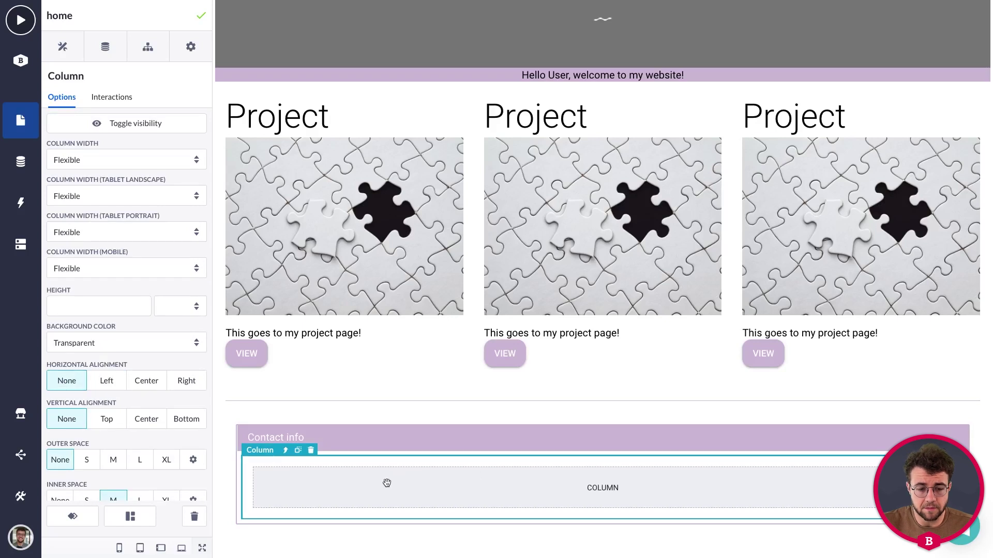
click(63, 47)
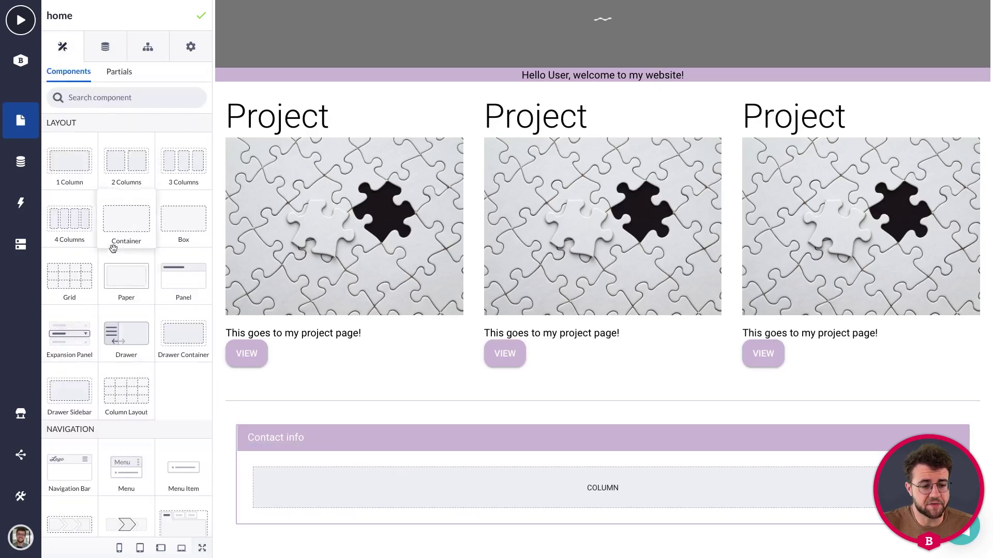
Add a Text element to the panel listing an address, e-mail address and phone number on separate lines.
scroll(113, 249, down, 7)
drag(114, 301, 389, 491)
click(314, 504)
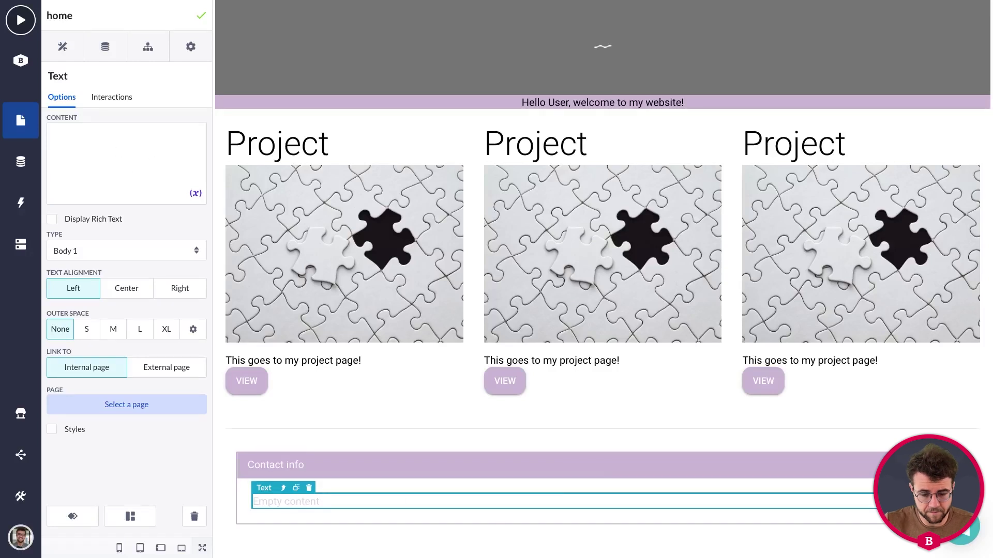
click(99, 136)
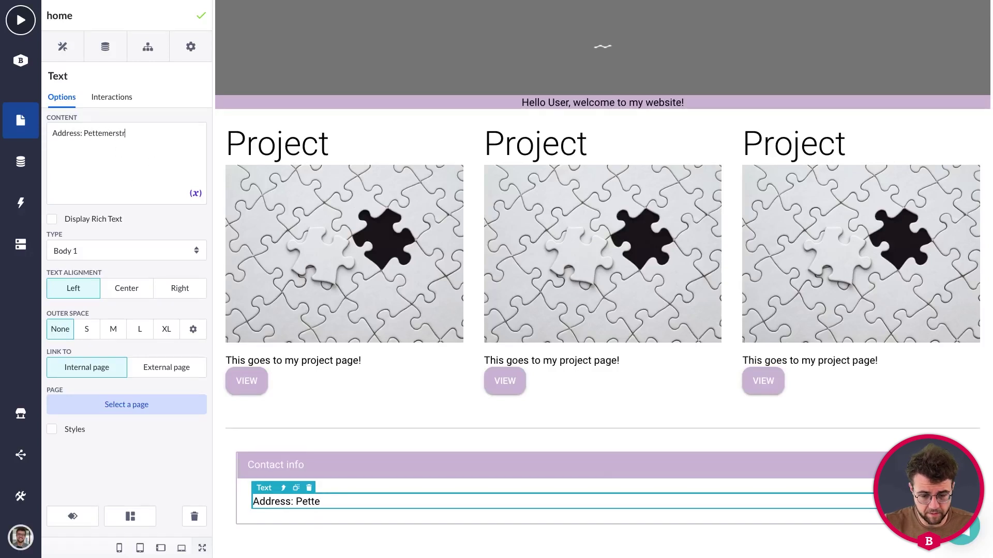
key(Return)
text(E)
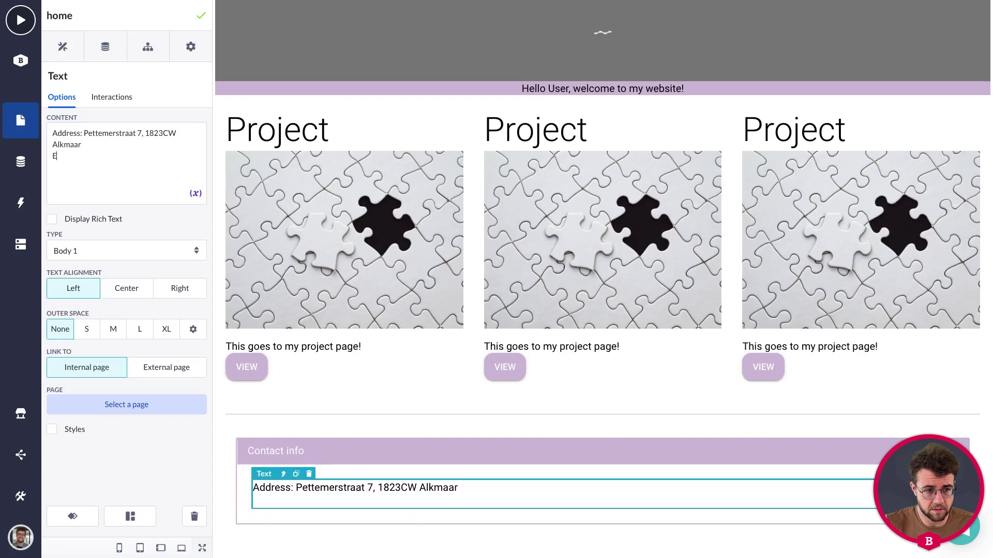
key(Return)
text(Phone:)
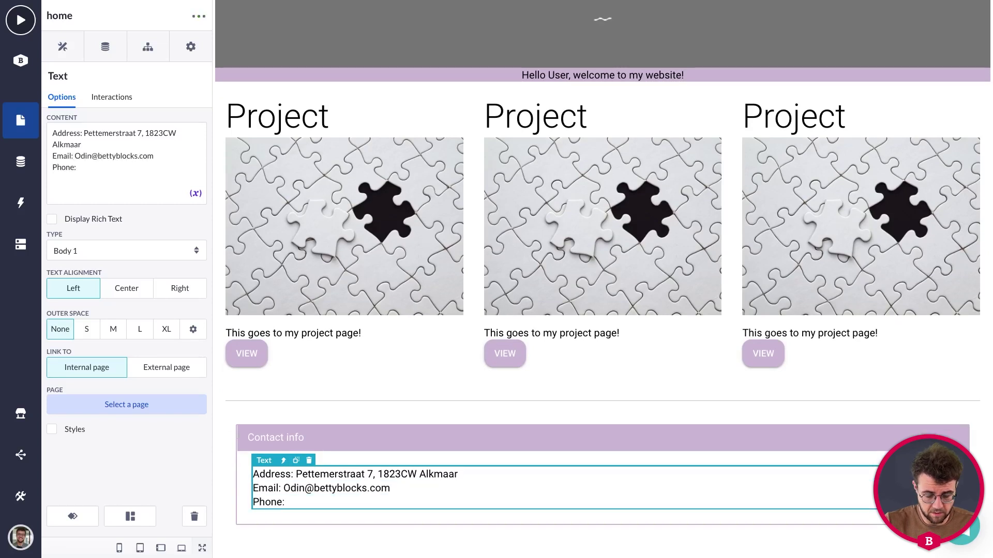
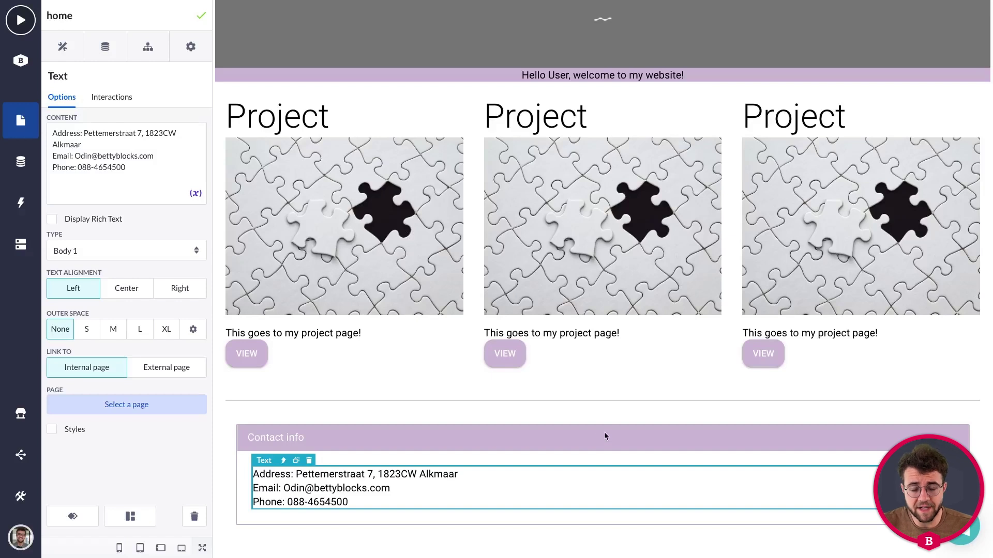
click(405, 411)
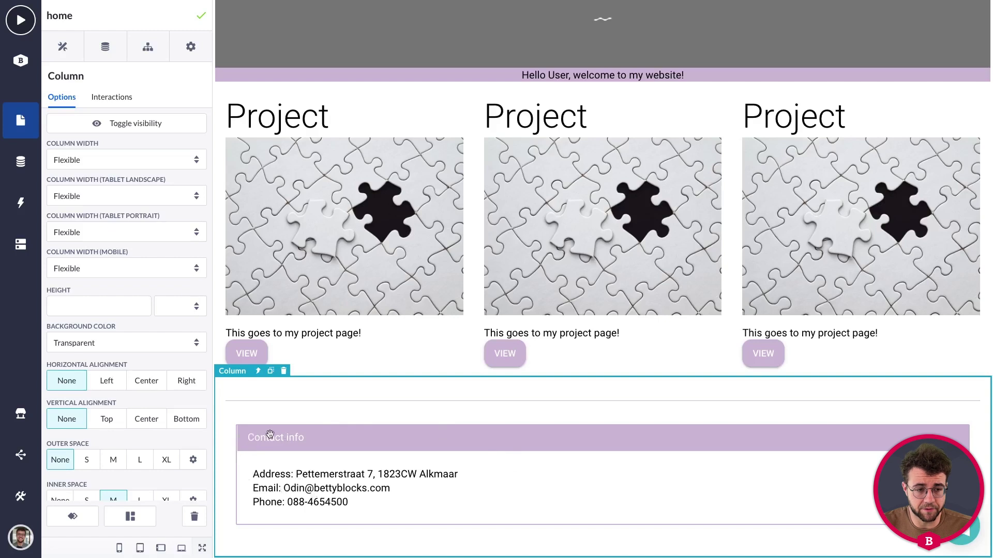
Add an action button below the divider and change its label to 'Contact'.
click(73, 55)
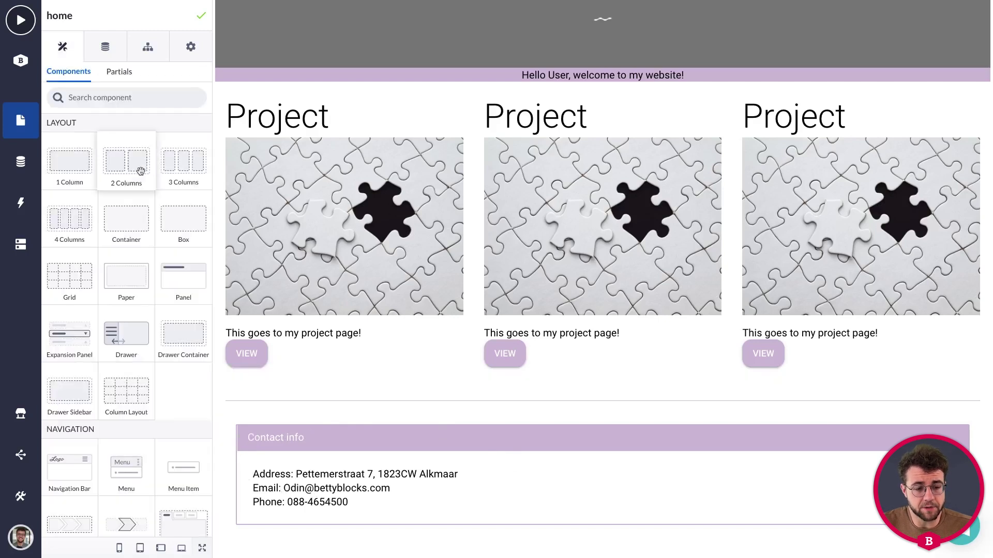
scroll(140, 171, down, 10)
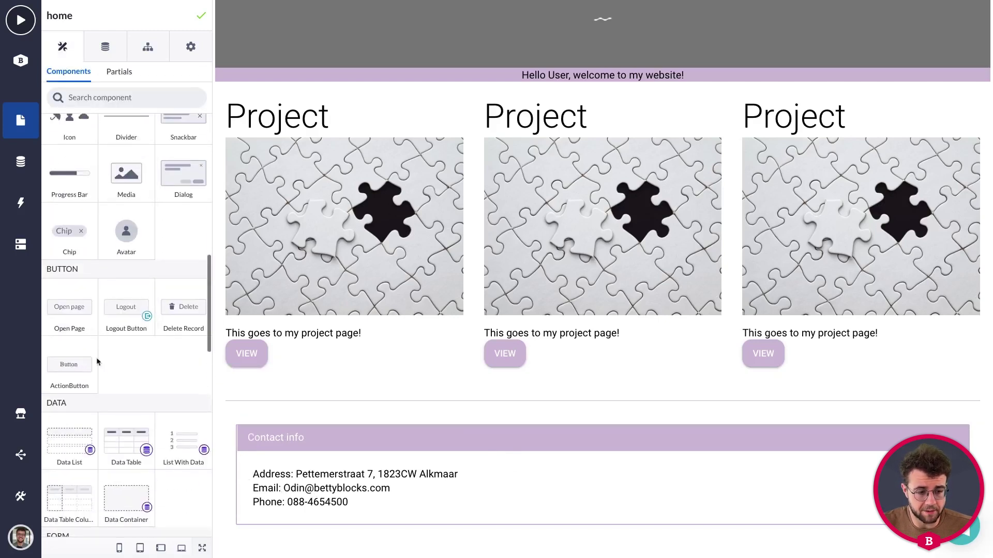
drag(76, 367, 251, 412)
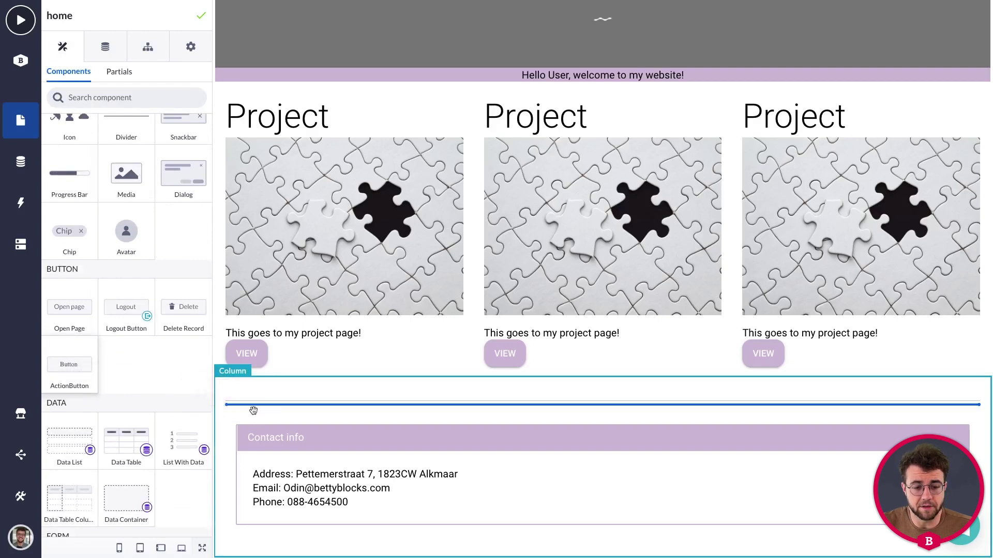
click(377, 402)
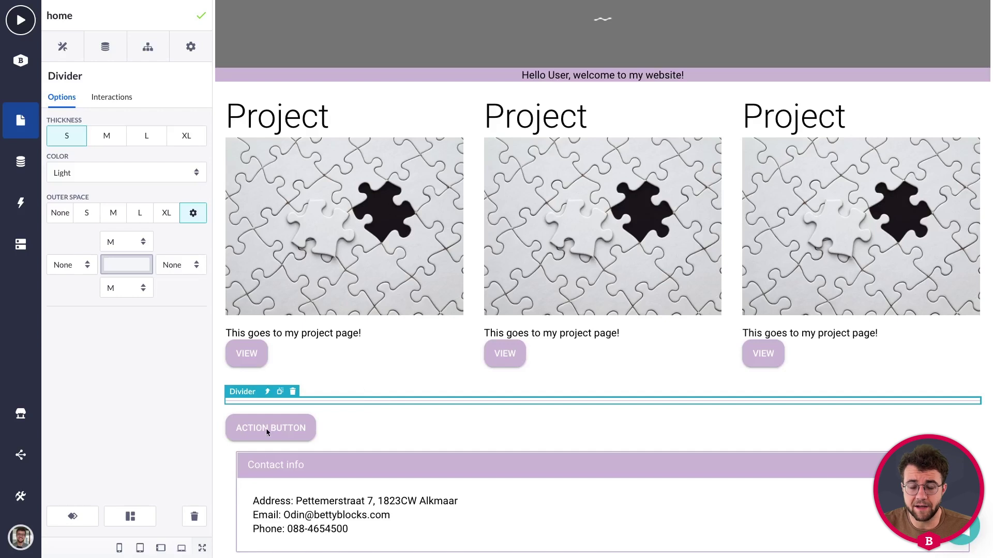
scroll(295, 427, down, 1)
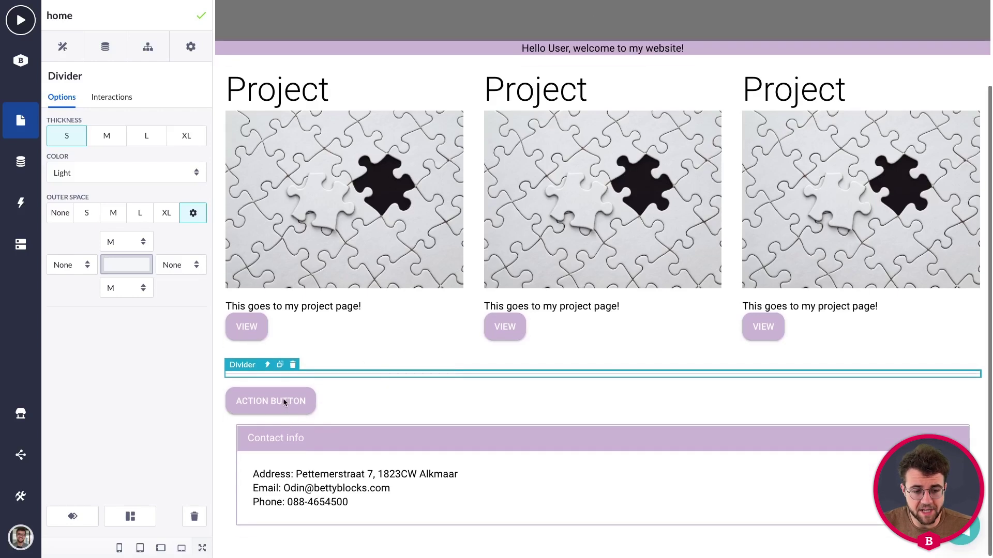
click(282, 399)
drag(111, 158, 29, 164)
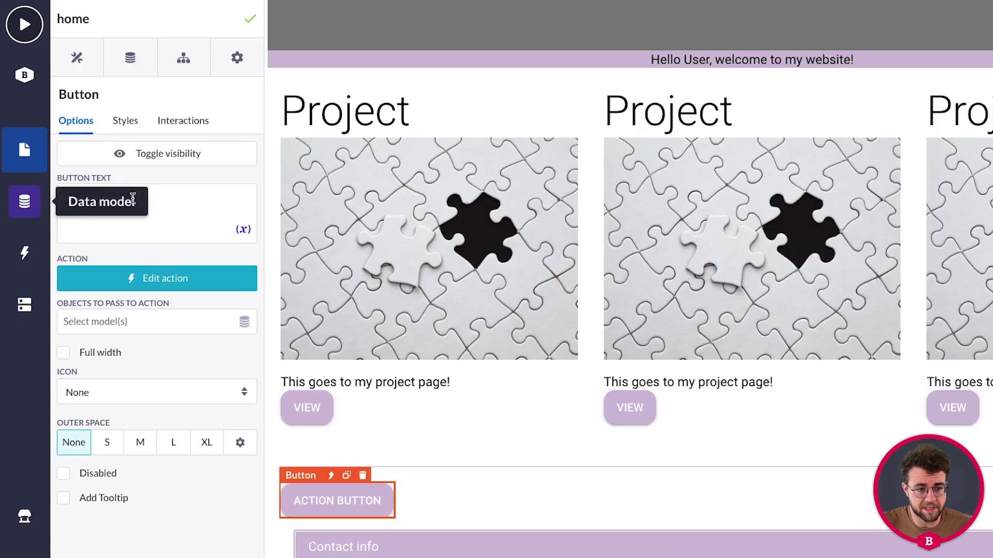
text(Contact)
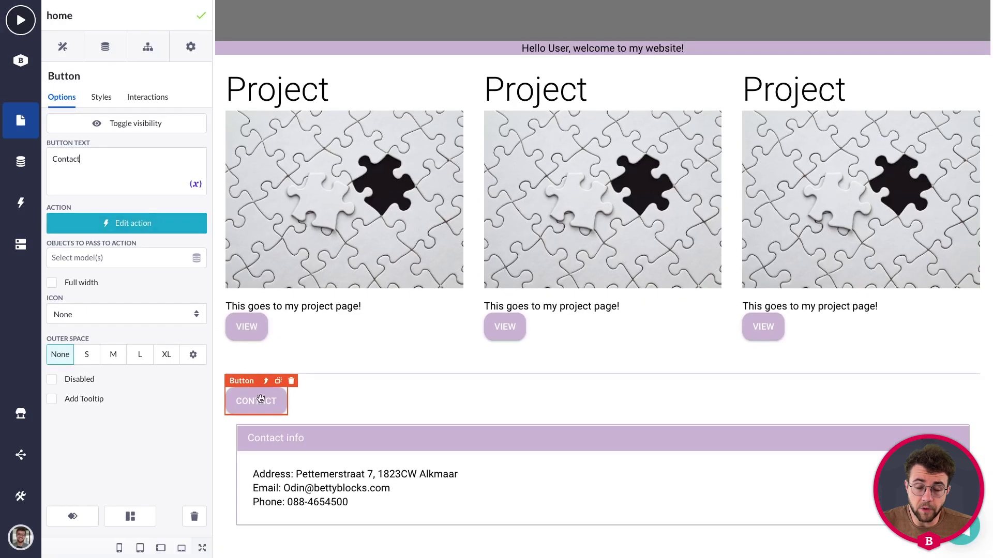
click(264, 423)
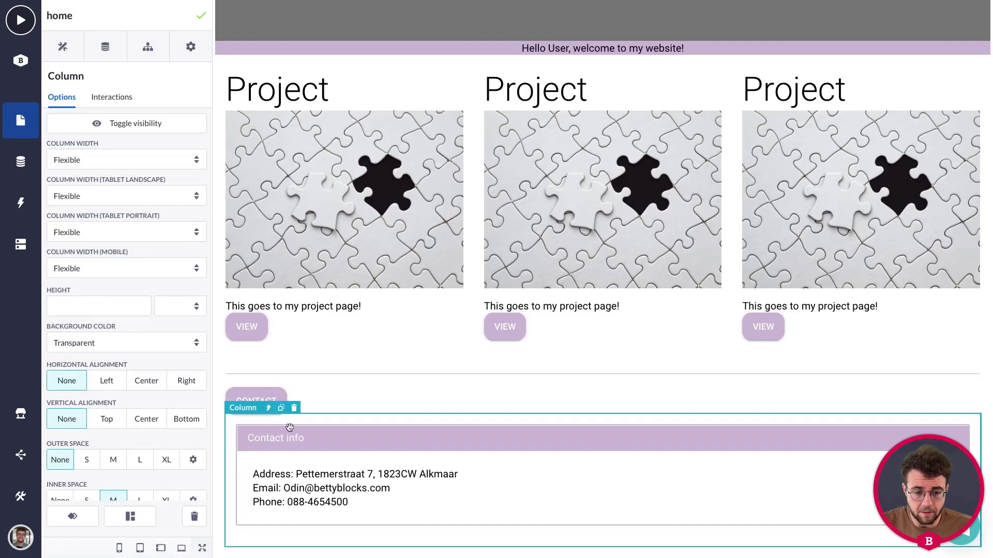
Rename the column around the contact section to 'Contact info Column'.
click(246, 395)
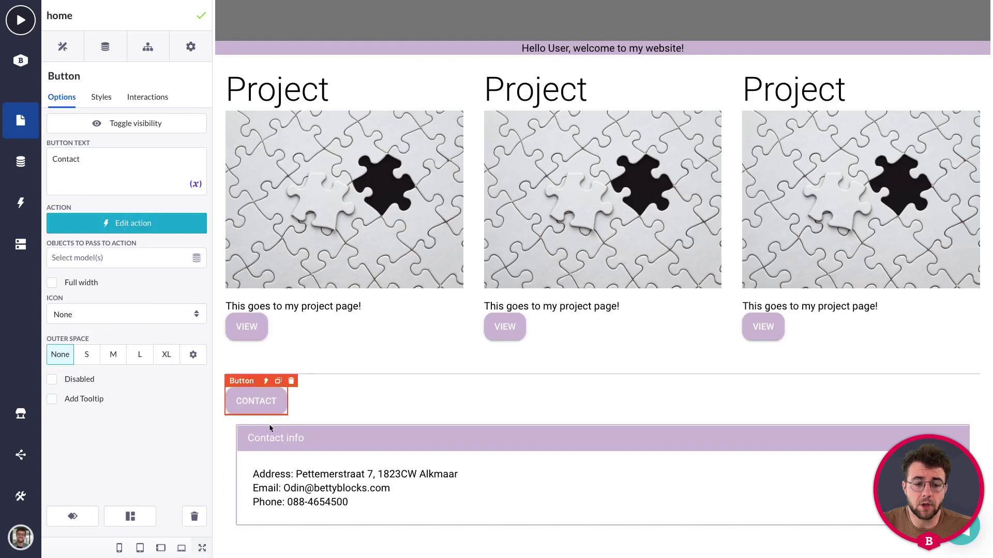
click(317, 418)
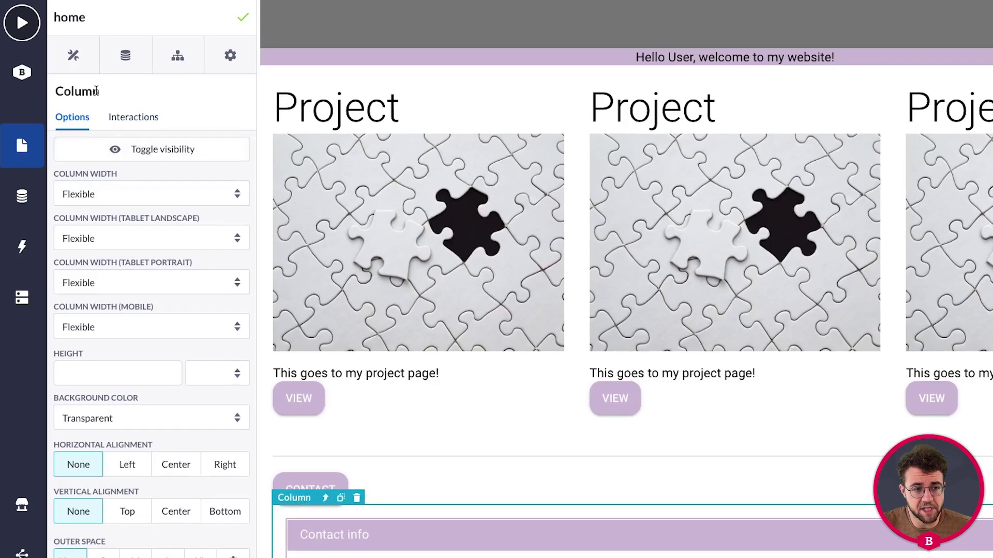
click(113, 92)
drag(112, 91, 57, 91)
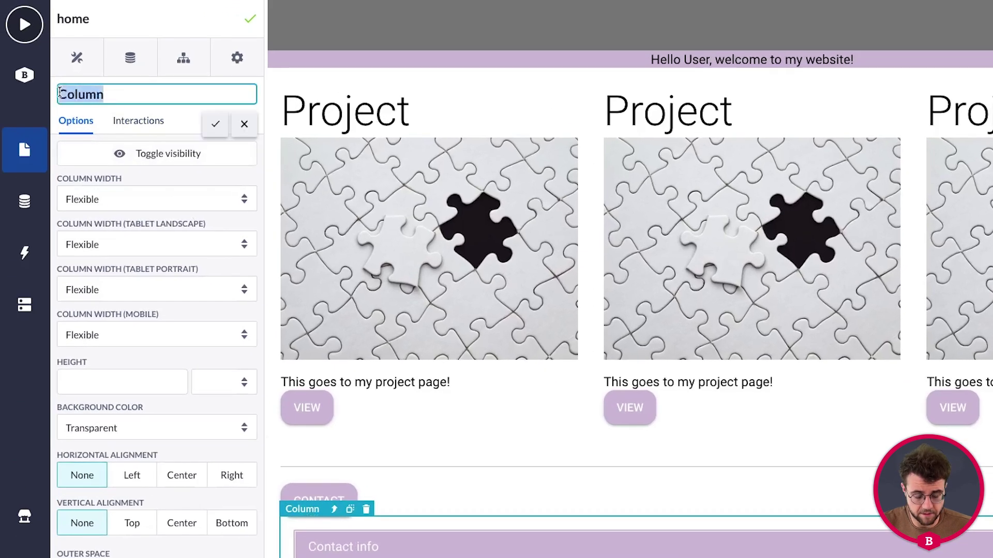
text(Contact info Column)
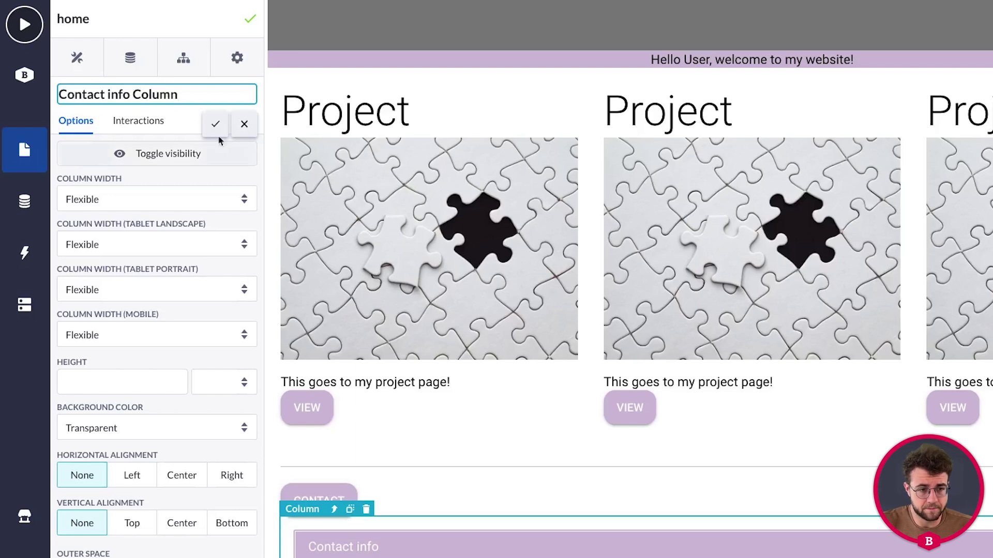
click(215, 125)
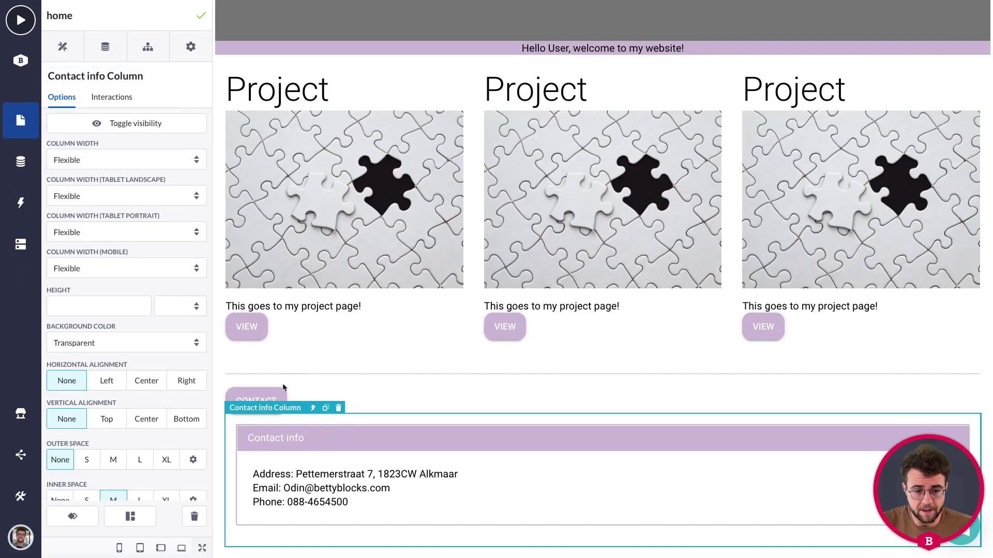
click(273, 396)
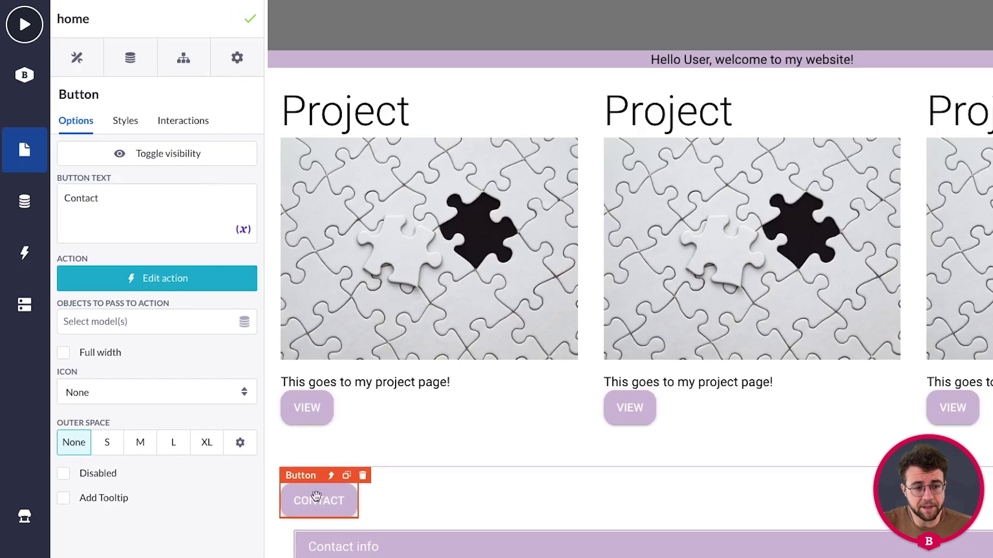
Give the Contact button a Click interaction: Custom Show/Hide targeting Contact info Column, saved, then preview.
click(185, 123)
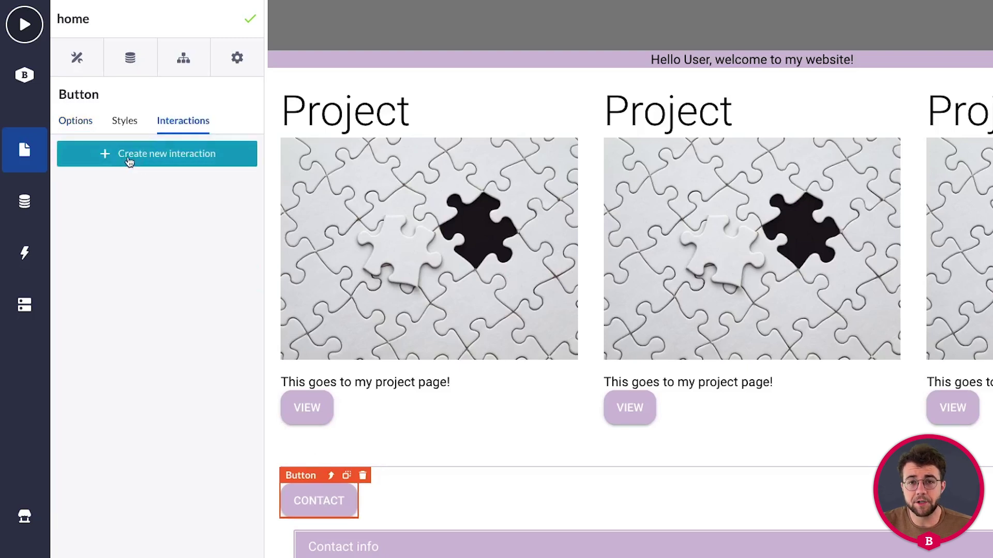
click(130, 161)
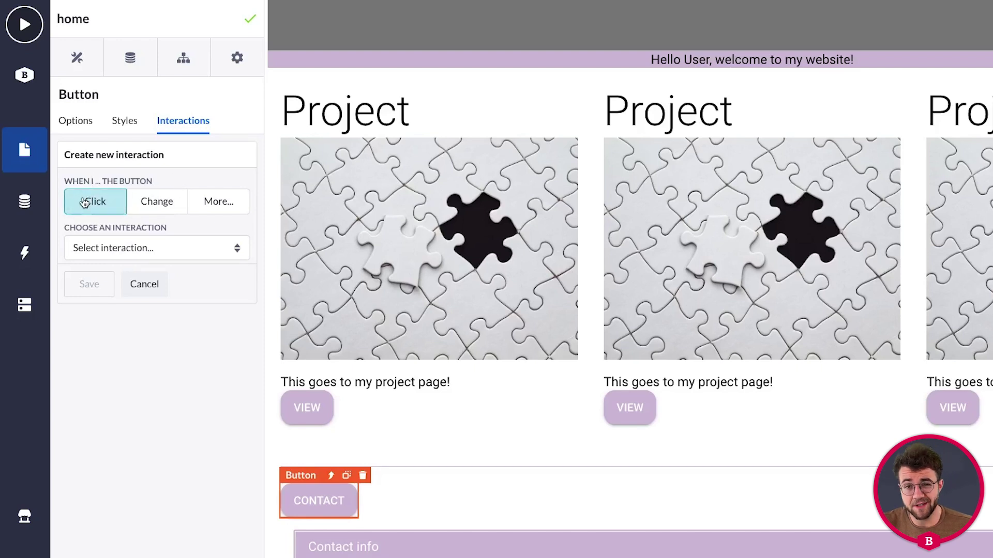
click(89, 249)
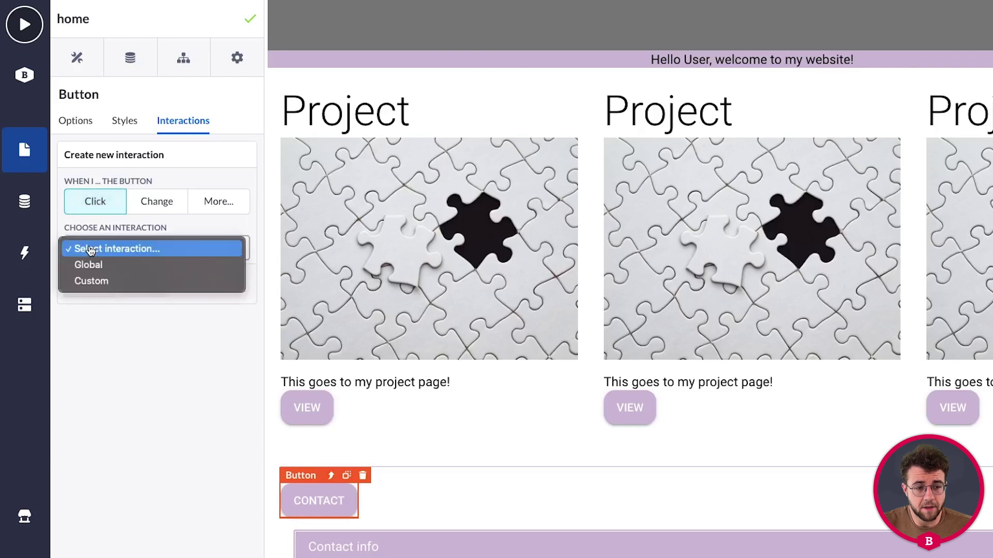
click(92, 281)
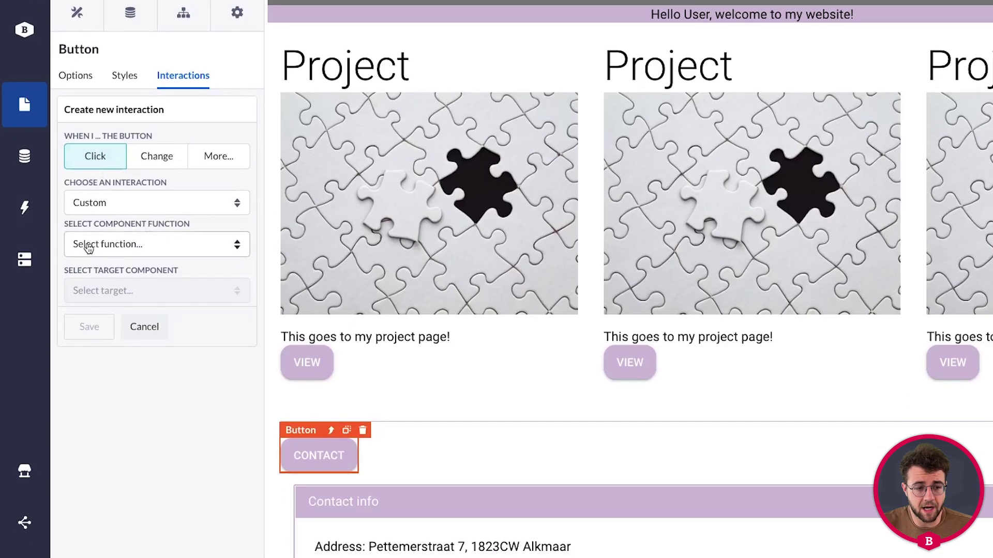
click(88, 248)
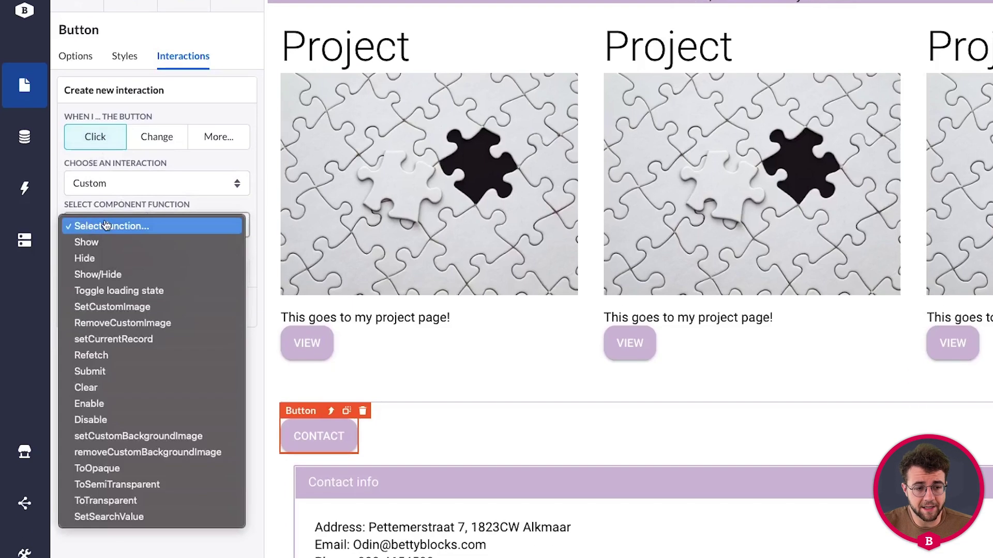
click(99, 277)
click(124, 270)
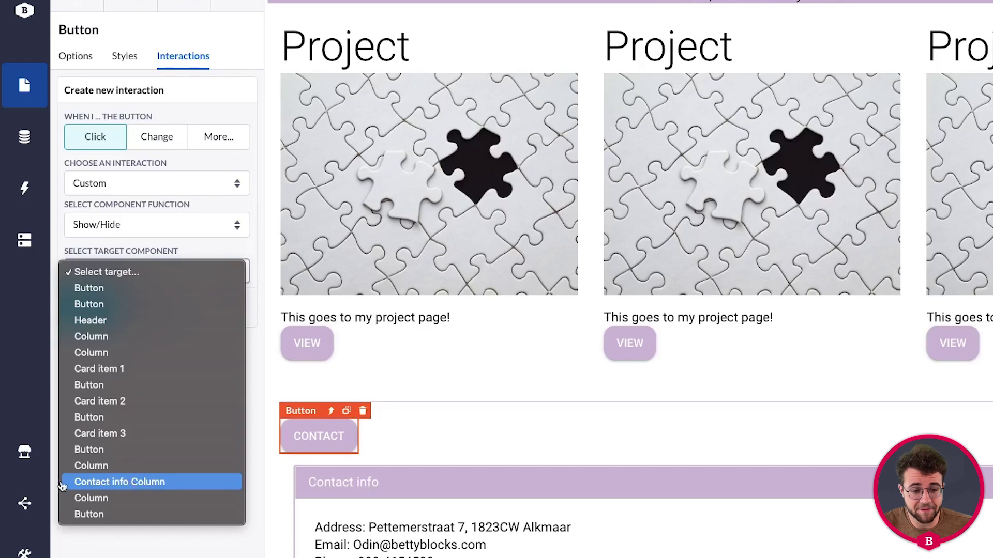
click(121, 482)
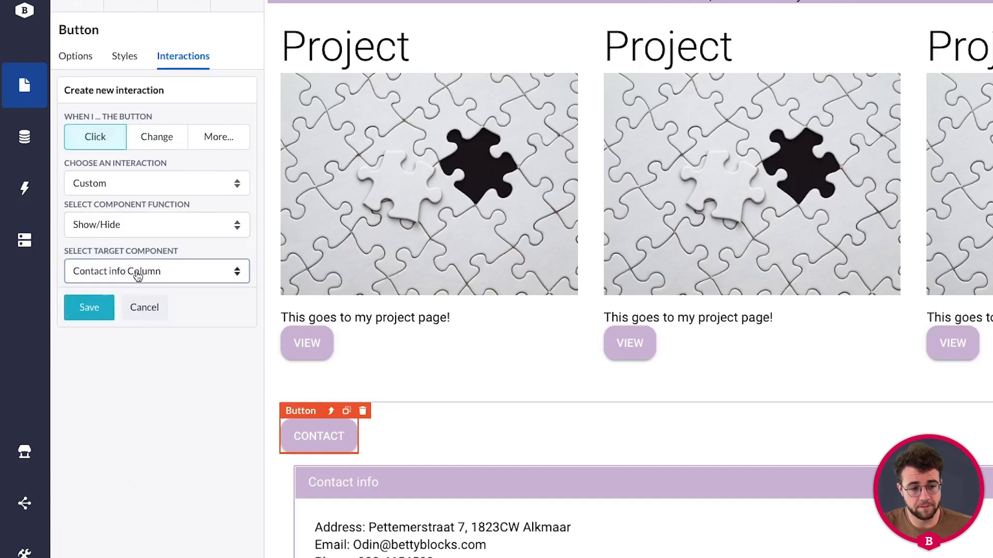
click(90, 308)
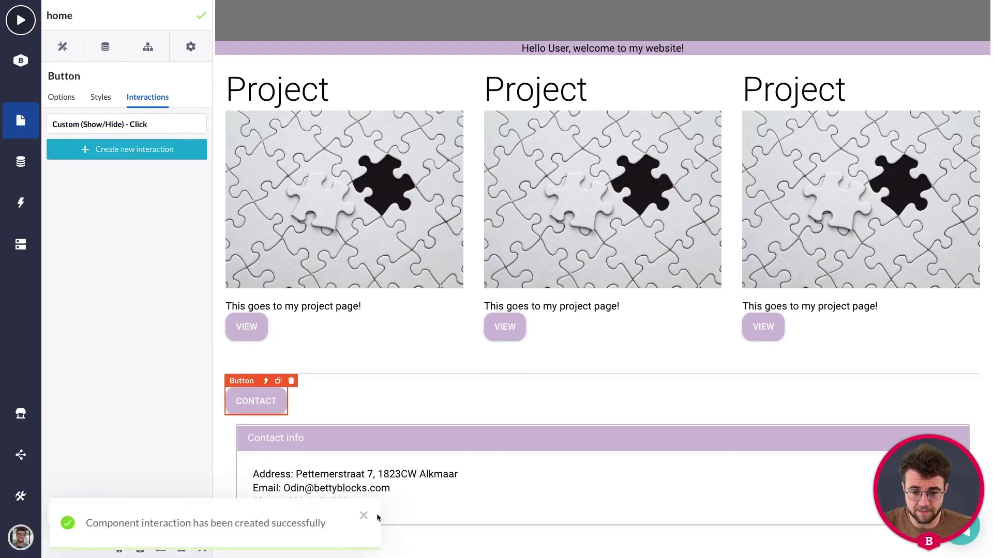
click(365, 516)
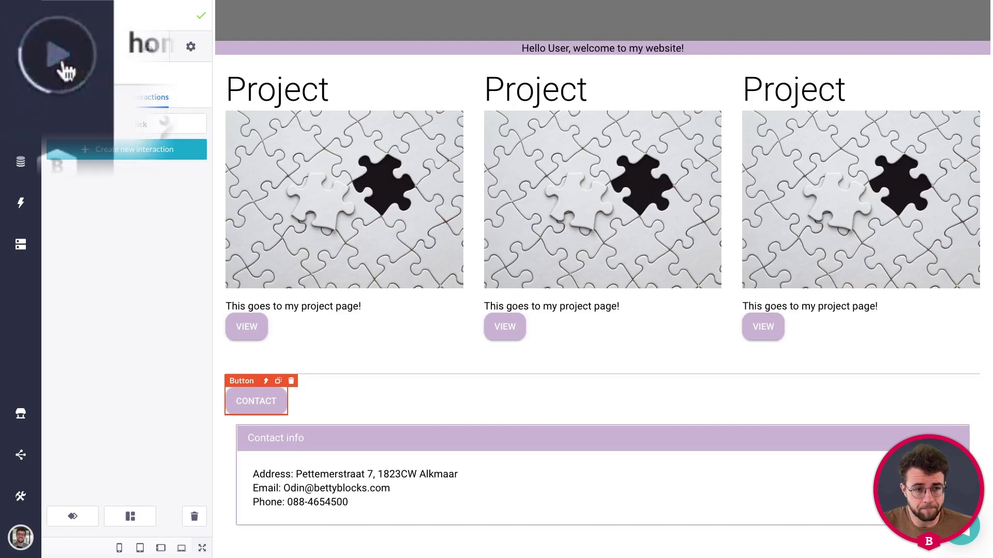
click(21, 24)
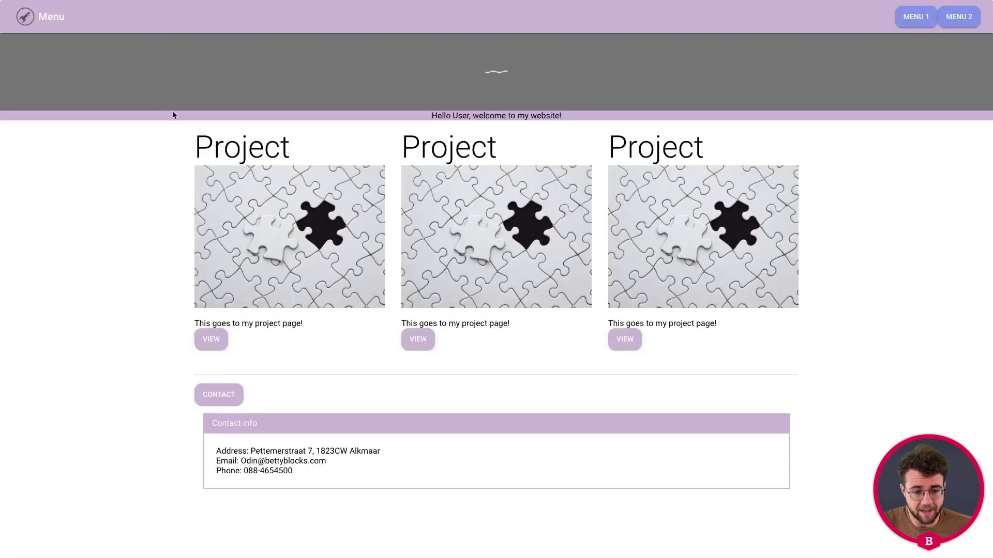
In the preview, toggle the Contact info panel on and off five times with the Contact button.
click(223, 399)
click(220, 397)
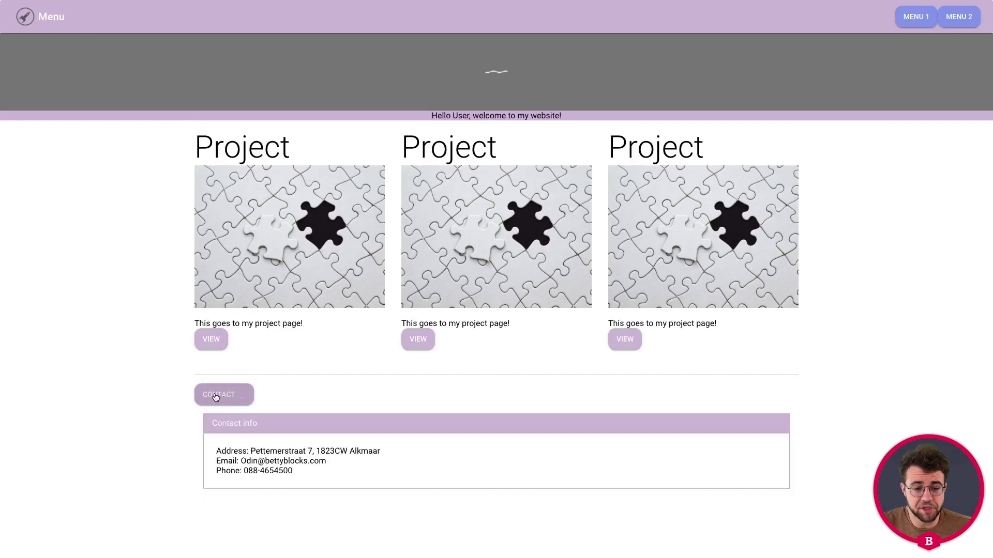
click(216, 395)
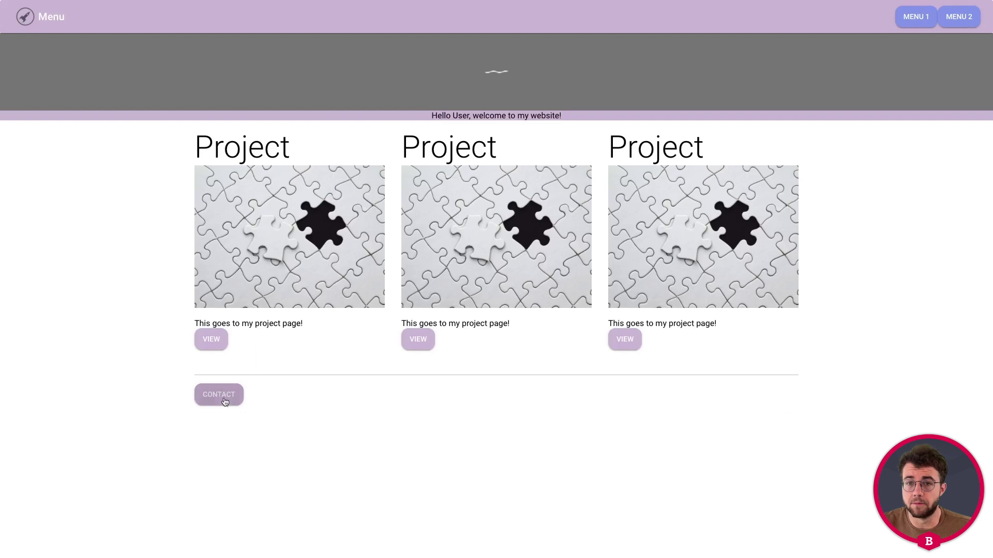
click(221, 398)
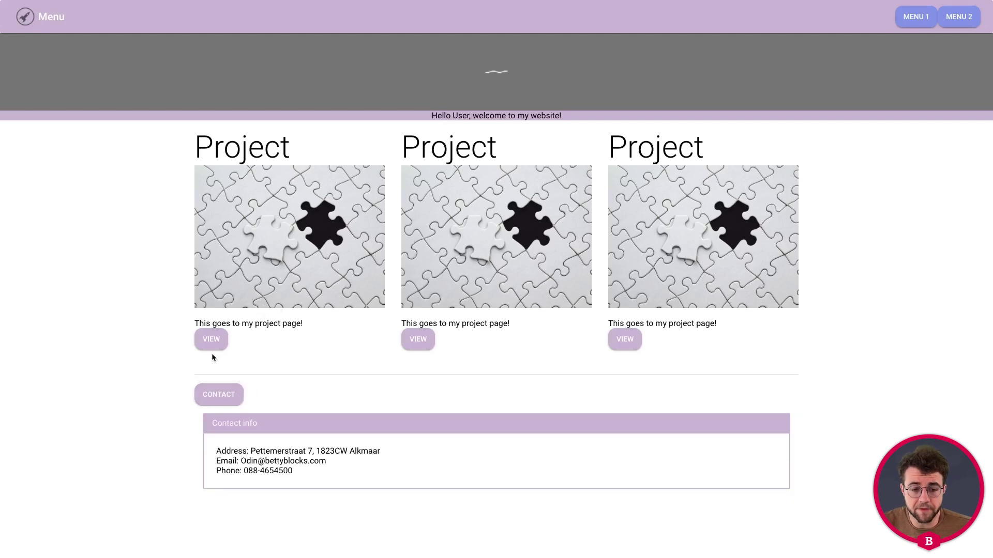
click(221, 397)
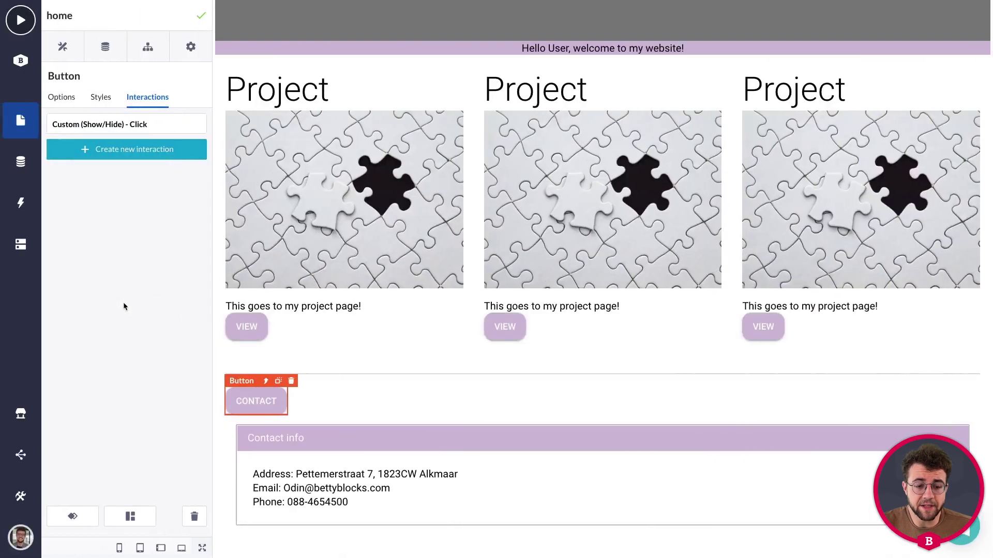
Switch off the Contact info Column's visibility so it starts hidden, and launch the preview.
click(320, 420)
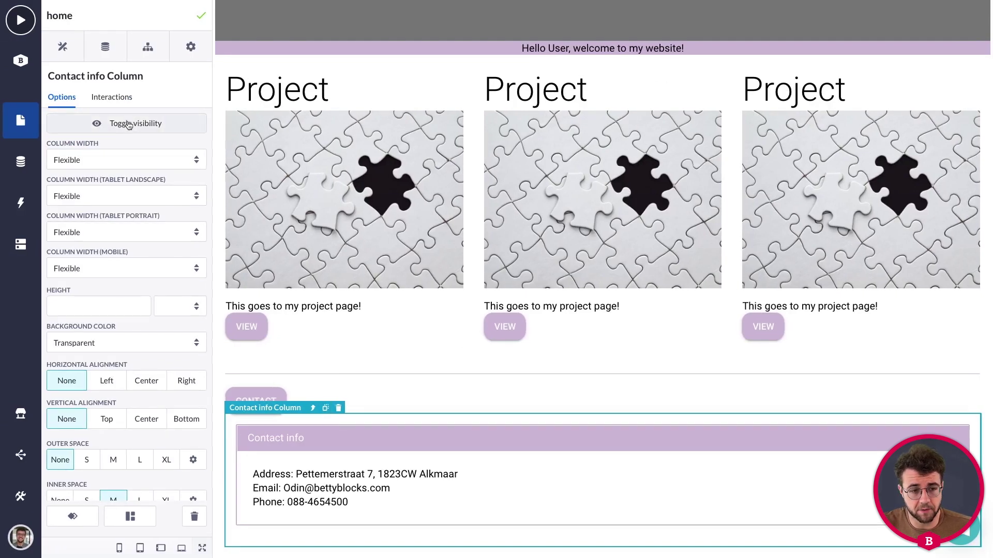
click(128, 125)
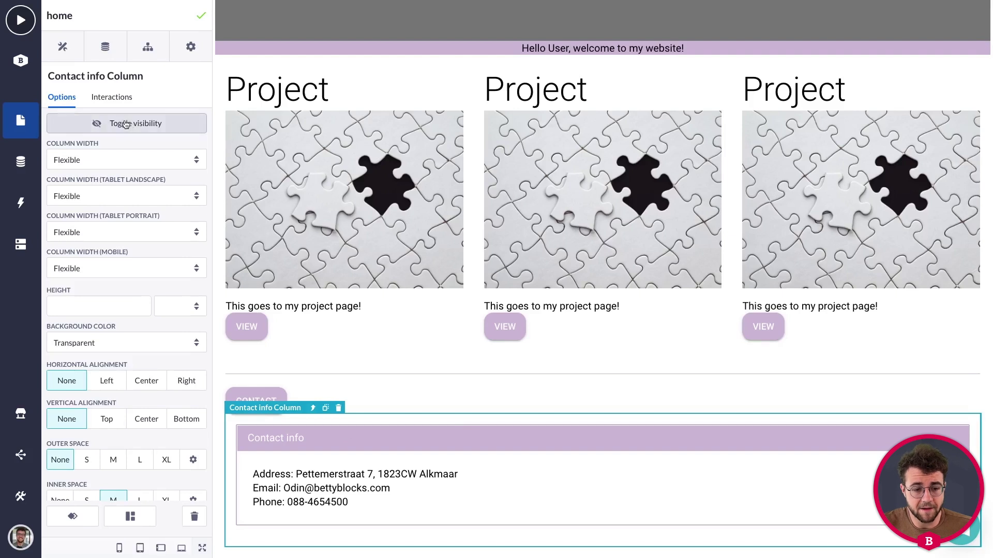
click(373, 394)
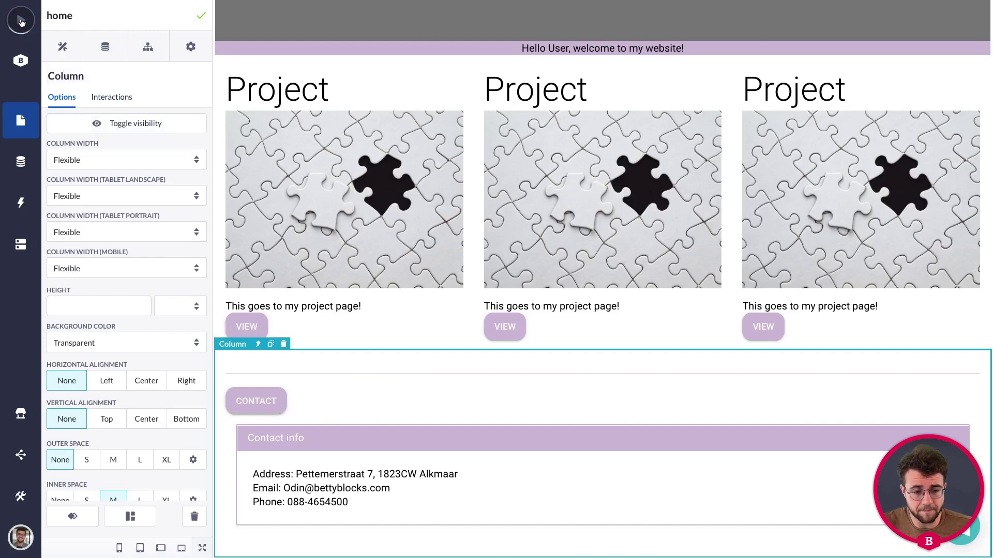
click(22, 21)
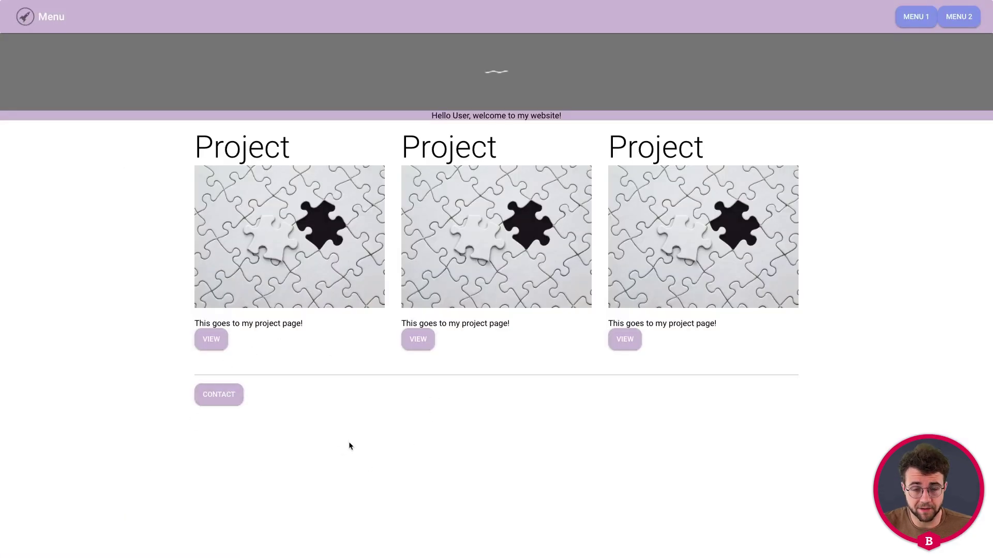
In the preview, use the Contact button to reveal the contact info panel and hide it again.
click(219, 396)
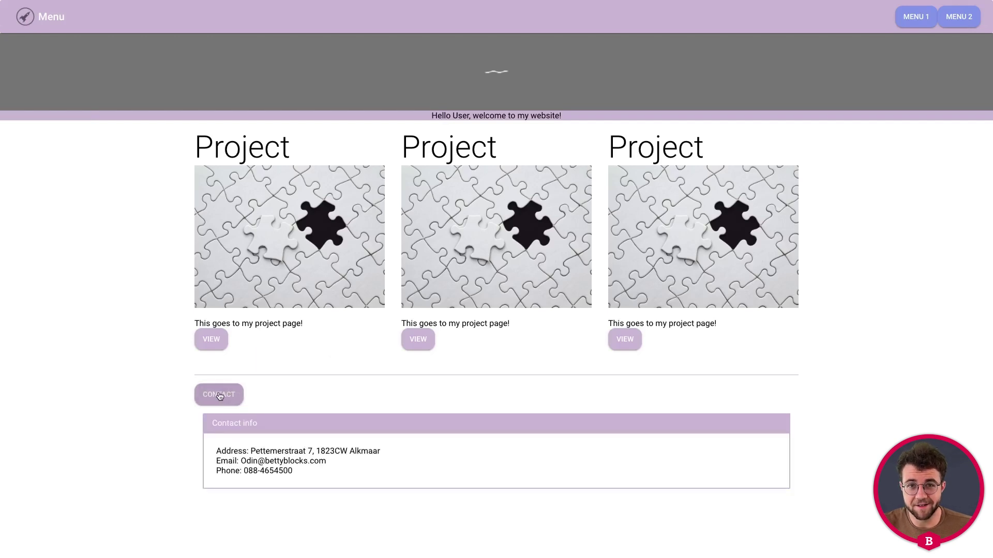
click(220, 396)
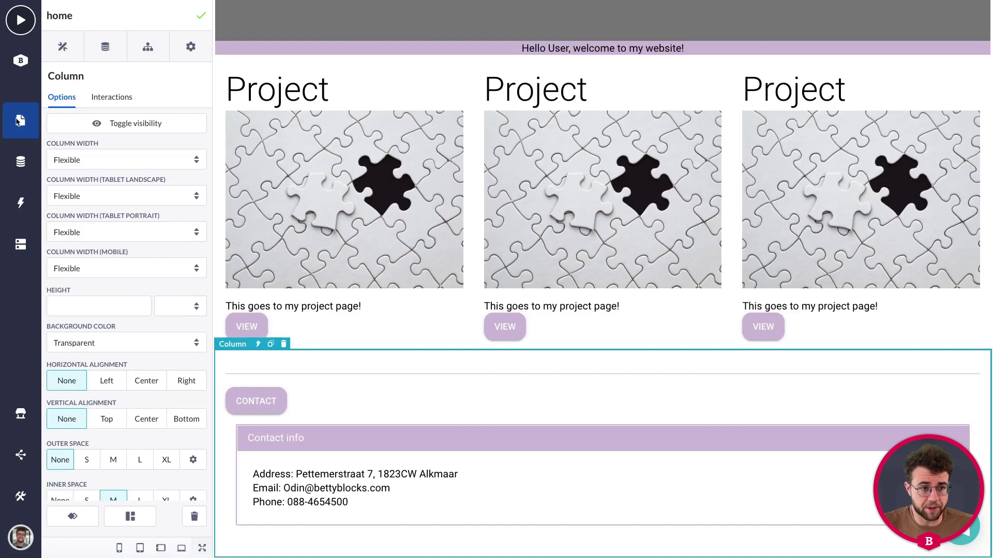
Open the 'project detail' page in the page builder and scroll through its Update record form.
click(20, 122)
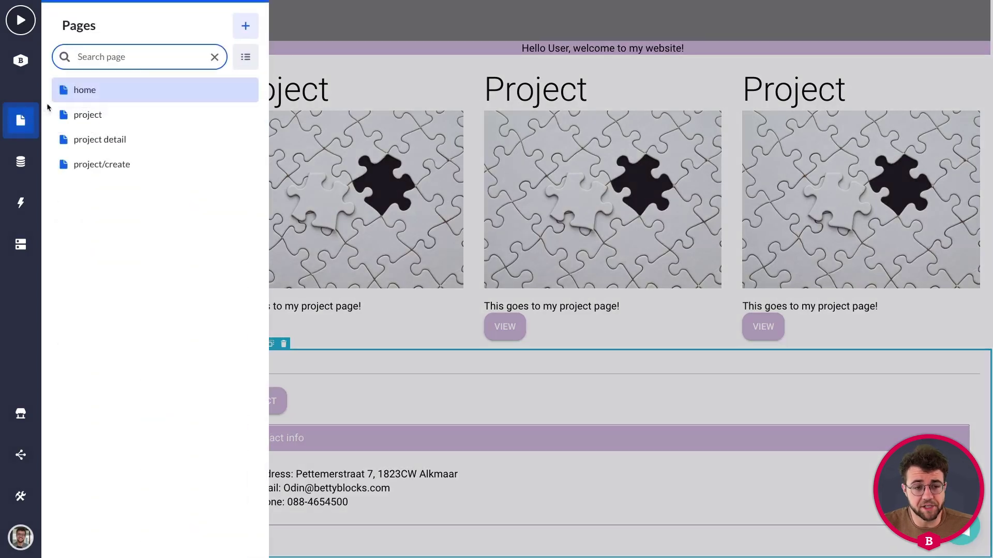
click(95, 141)
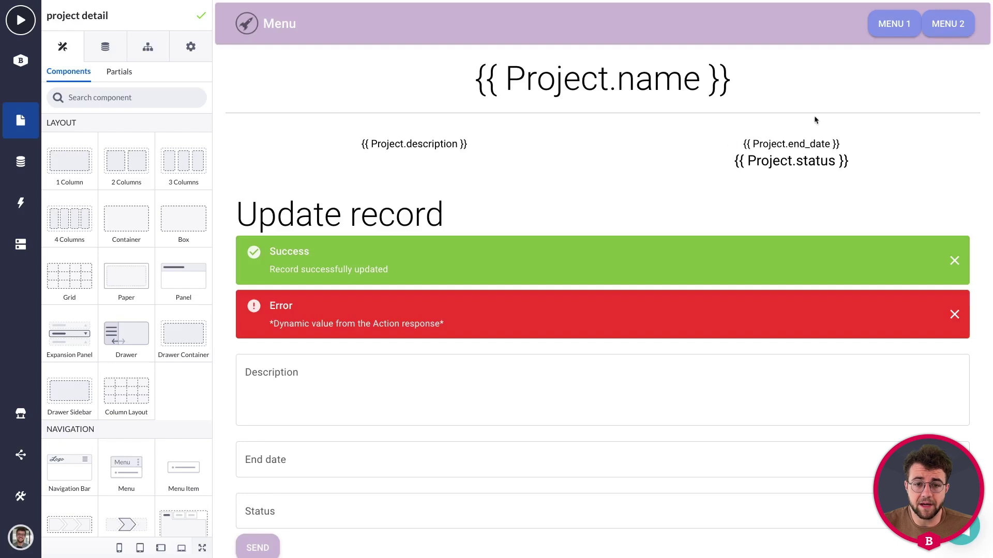
scroll(606, 140, down, 1)
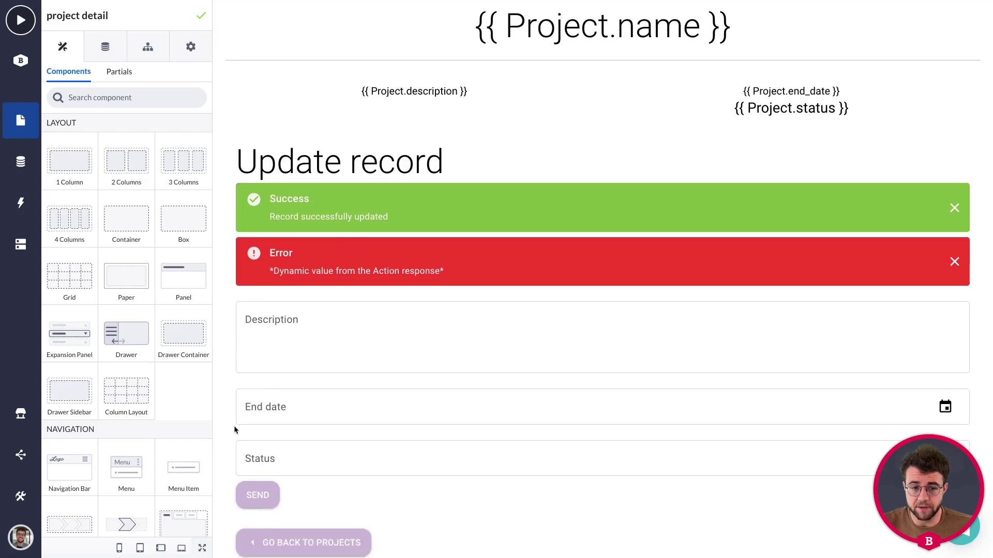
scroll(285, 473, up, 1)
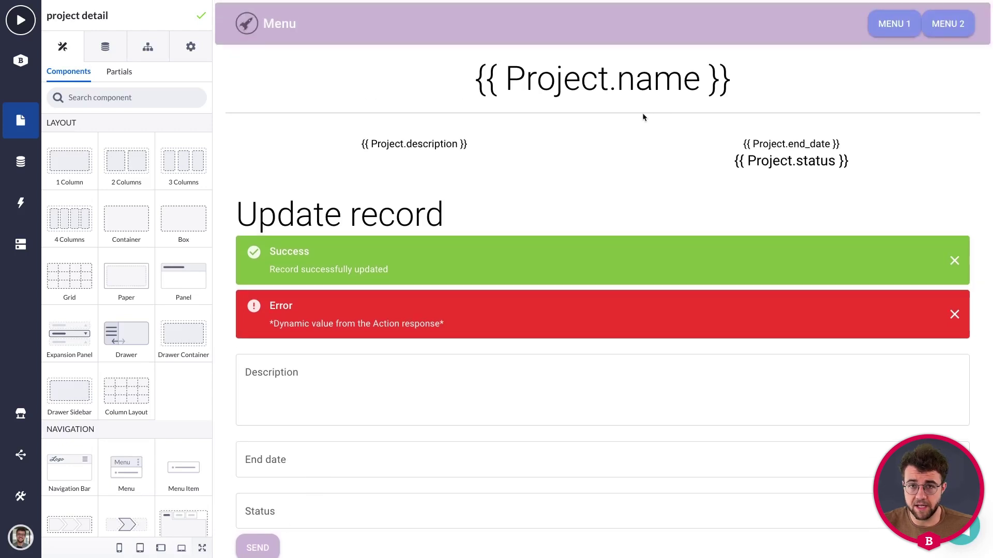
scroll(541, 203, down, 1)
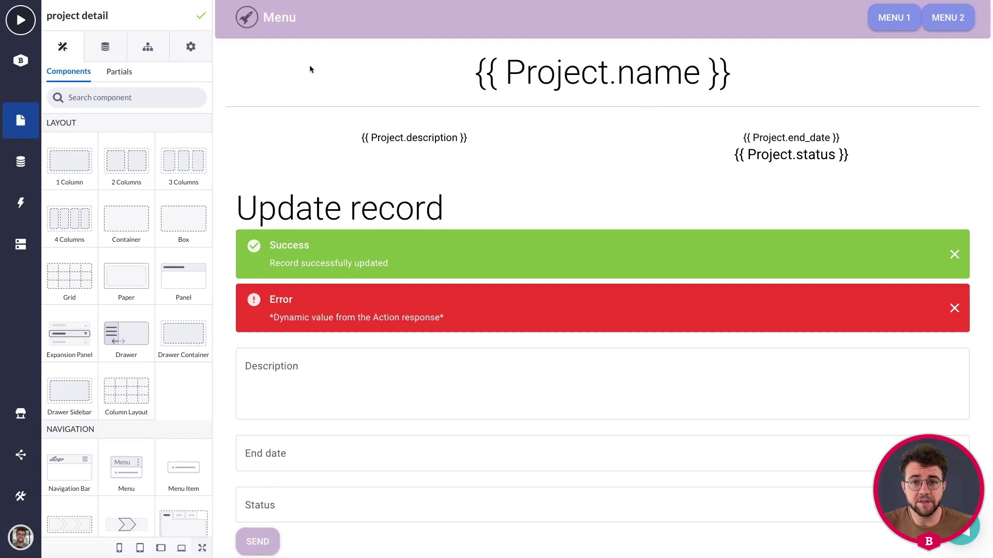
Select the data container around the Project.name title and rename it 'Detail datacontainer'.
click(271, 63)
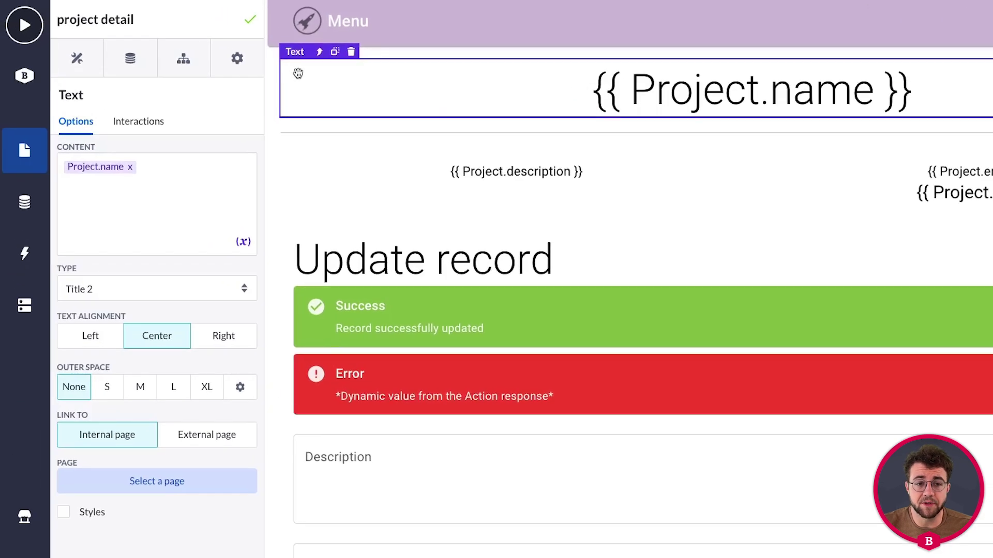
click(318, 52)
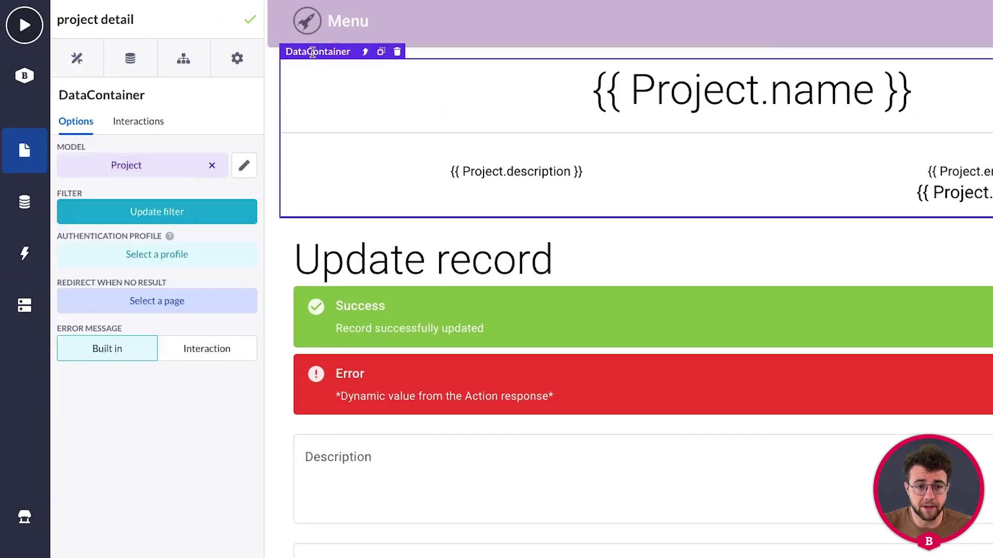
click(127, 95)
key(ctrl+a)
text(De)
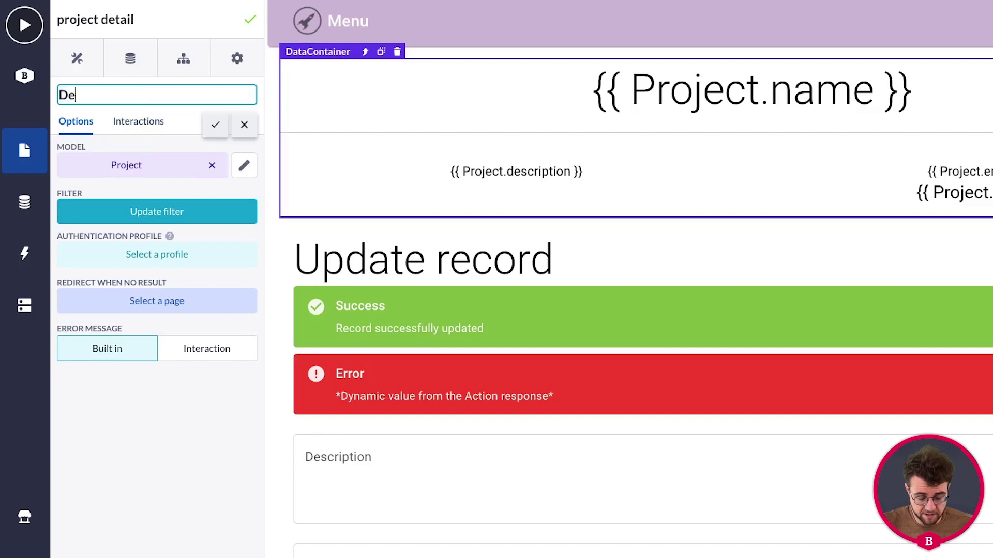
text(tail datacon)
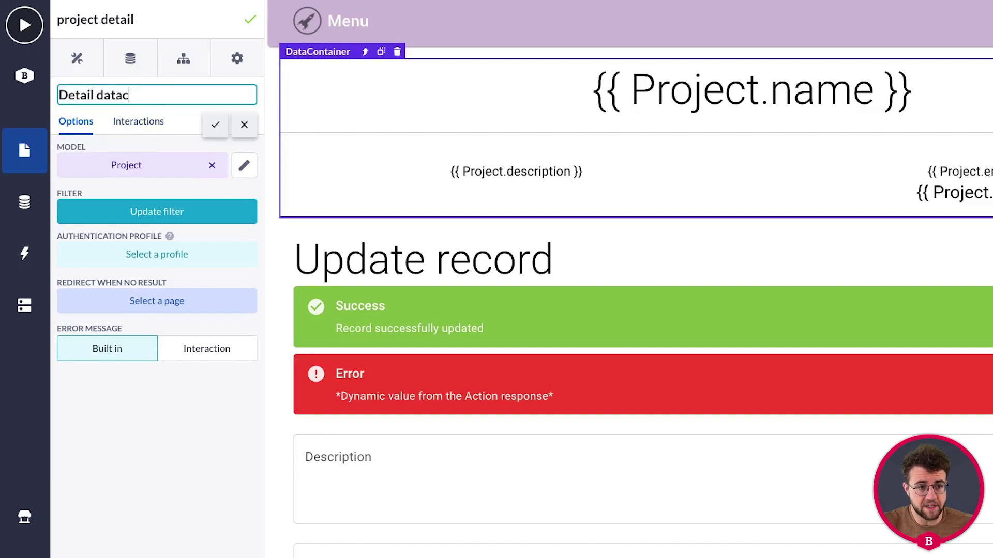
key(BackSpace)
text(ntainer)
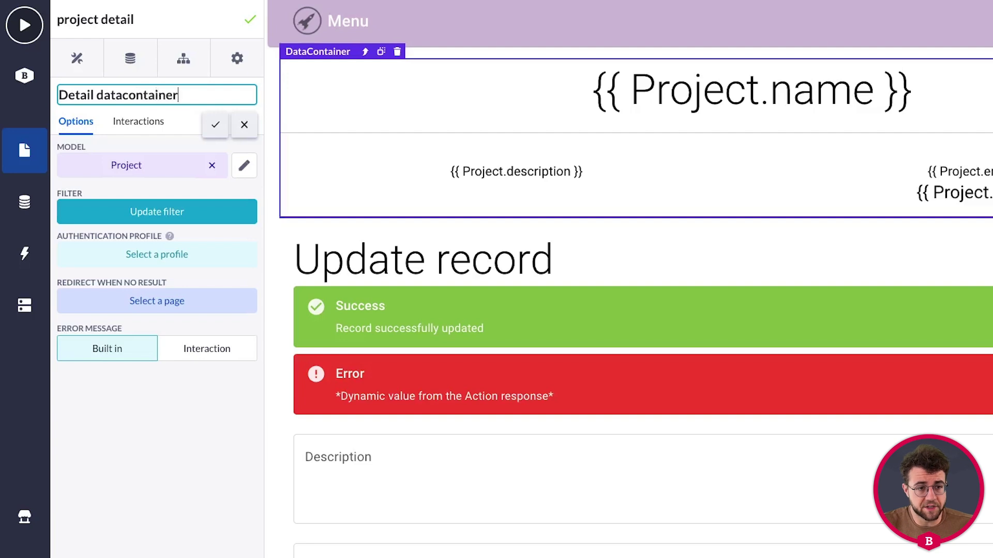
click(217, 125)
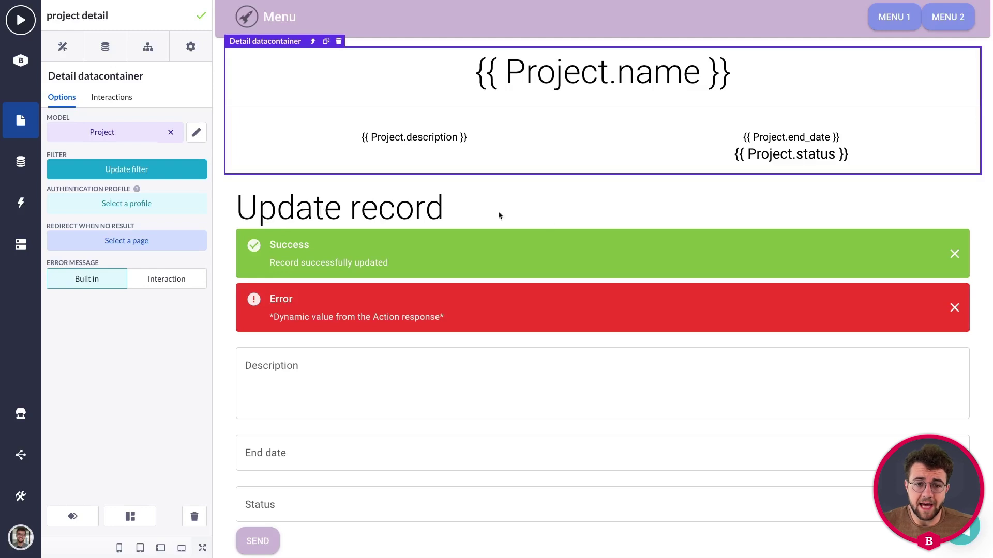
Inspect the SEND button, Project.name heading and alerts, then select the Update record form.
scroll(312, 467, down, 1)
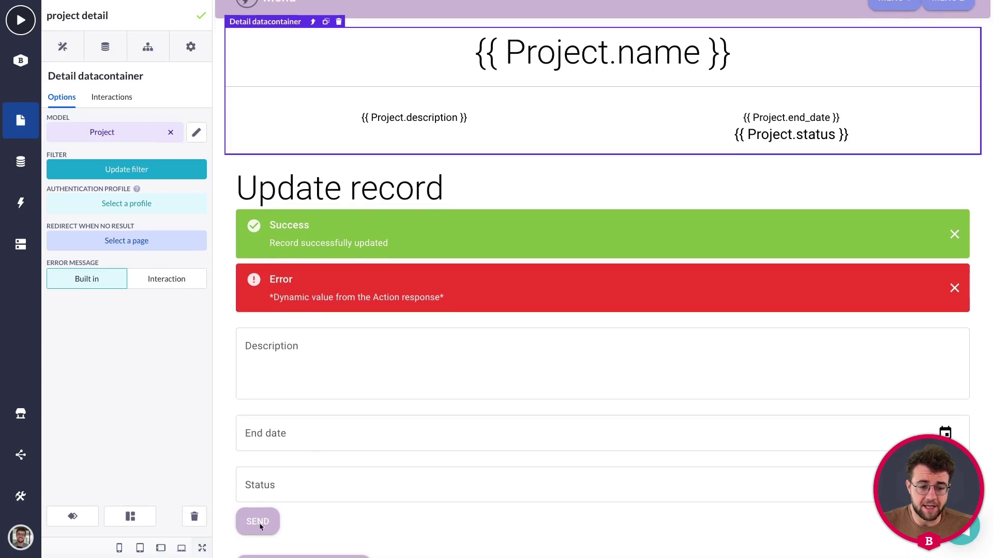
click(258, 523)
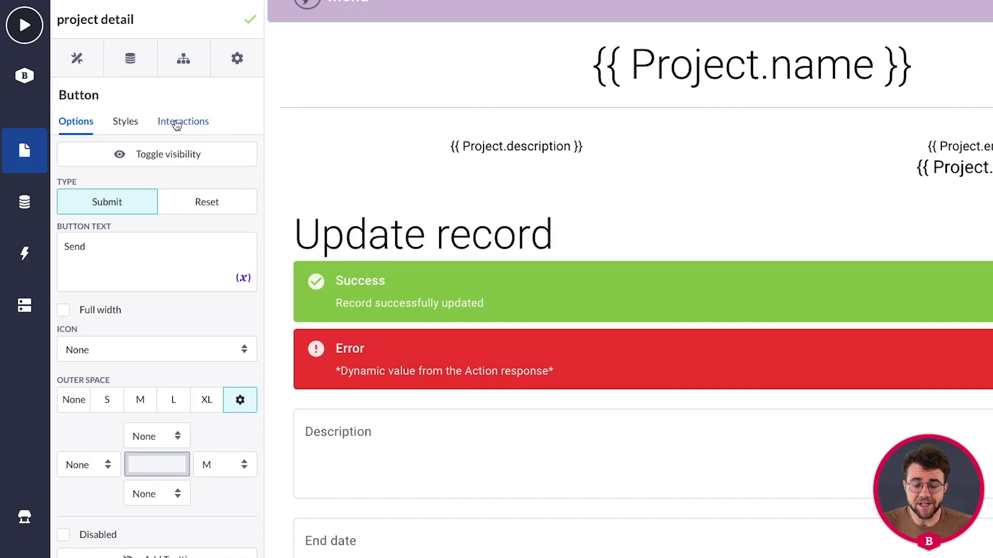
click(173, 127)
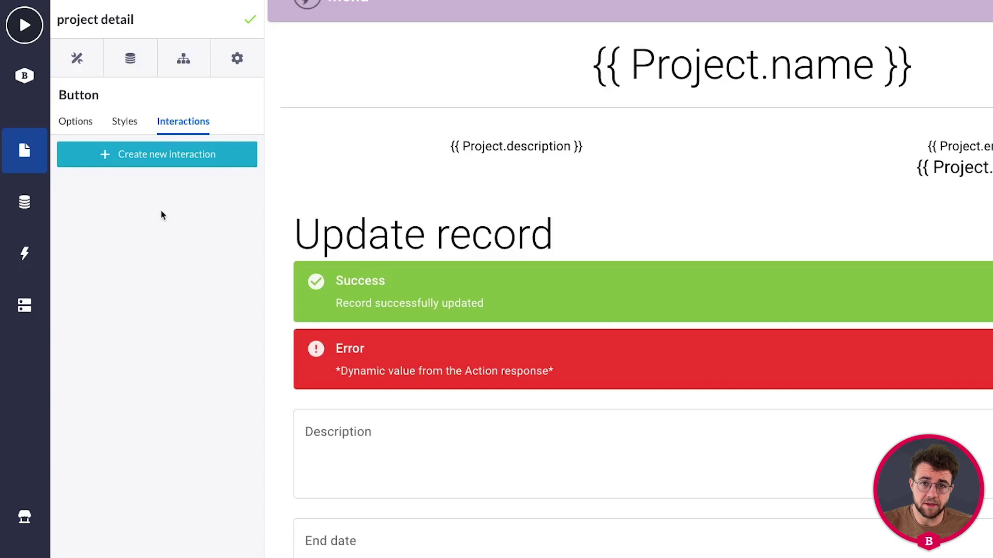
click(520, 77)
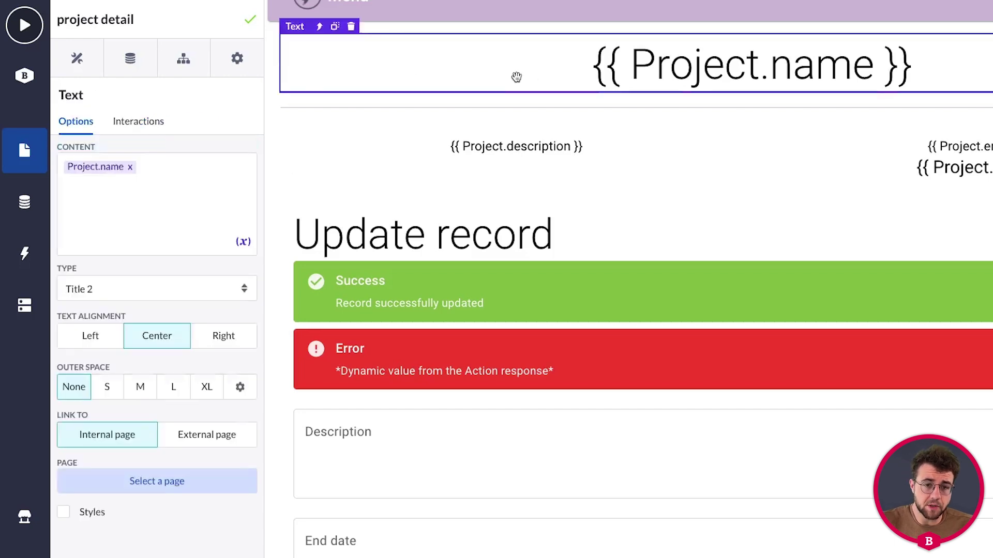
click(319, 28)
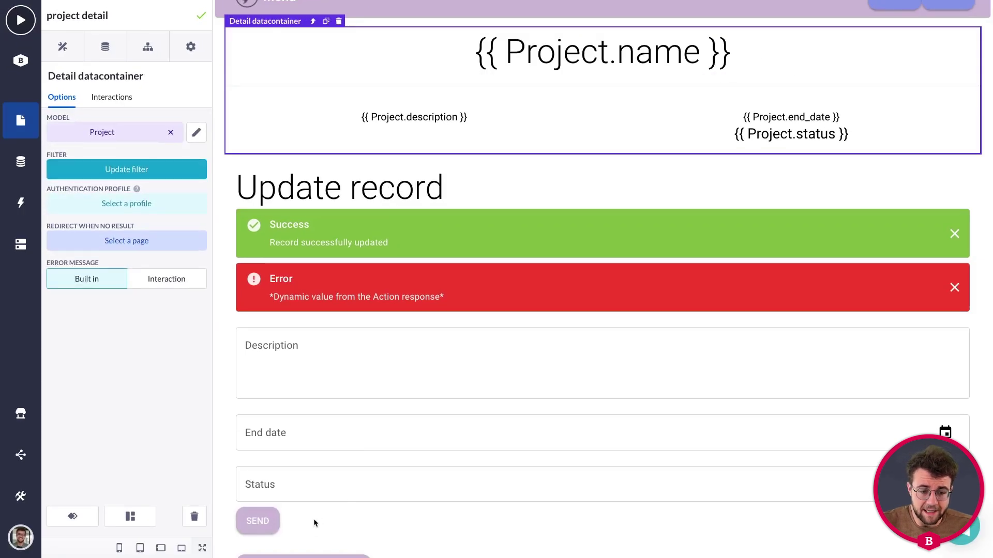
click(313, 520)
click(264, 502)
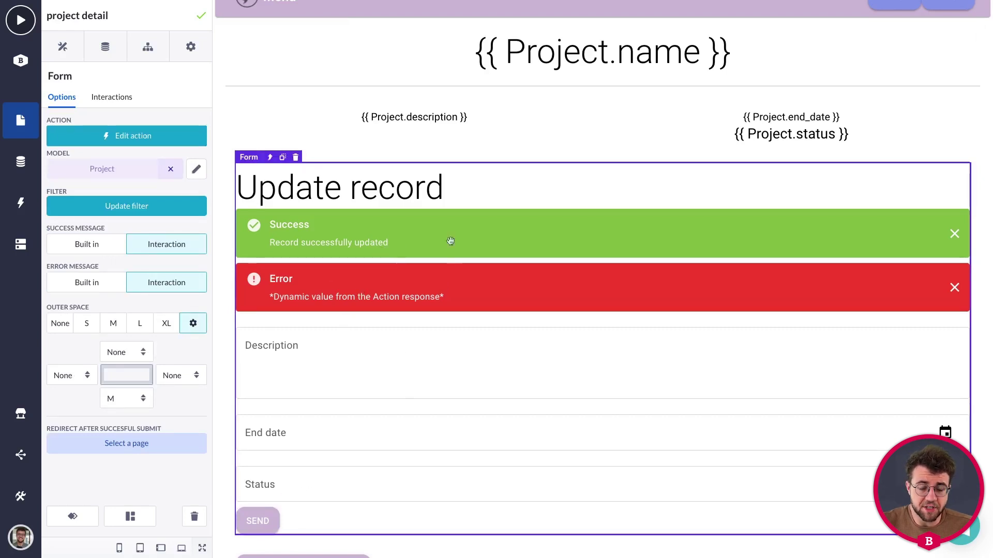
click(469, 304)
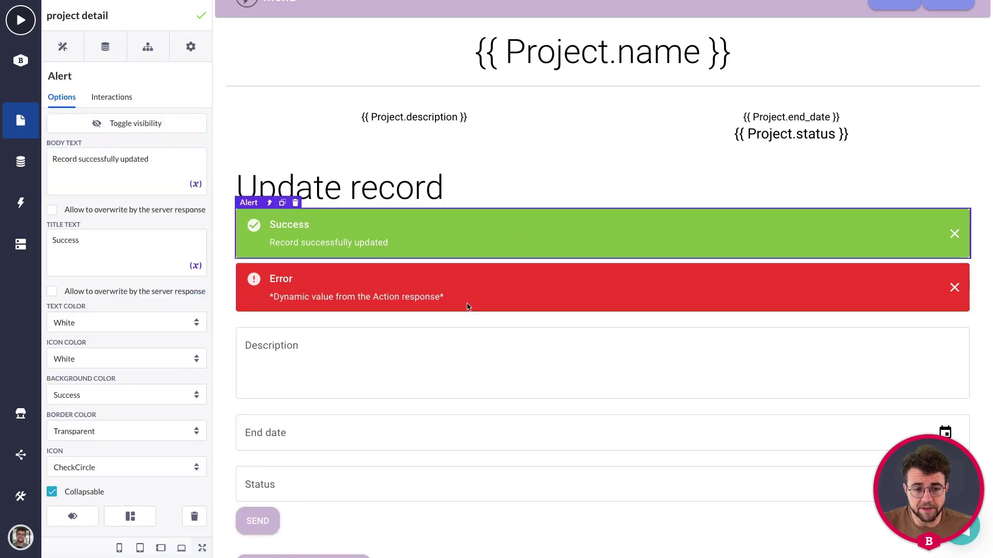
click(467, 361)
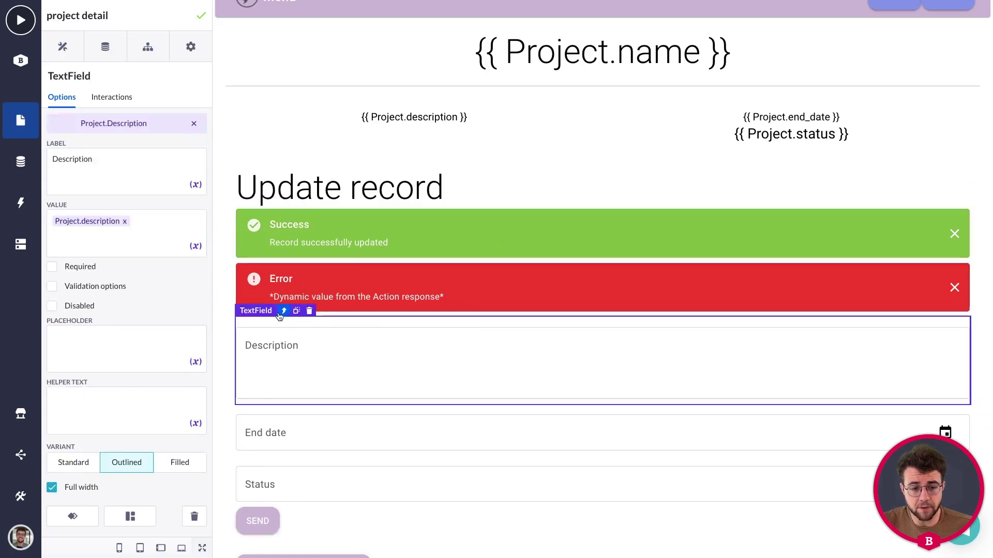
click(283, 311)
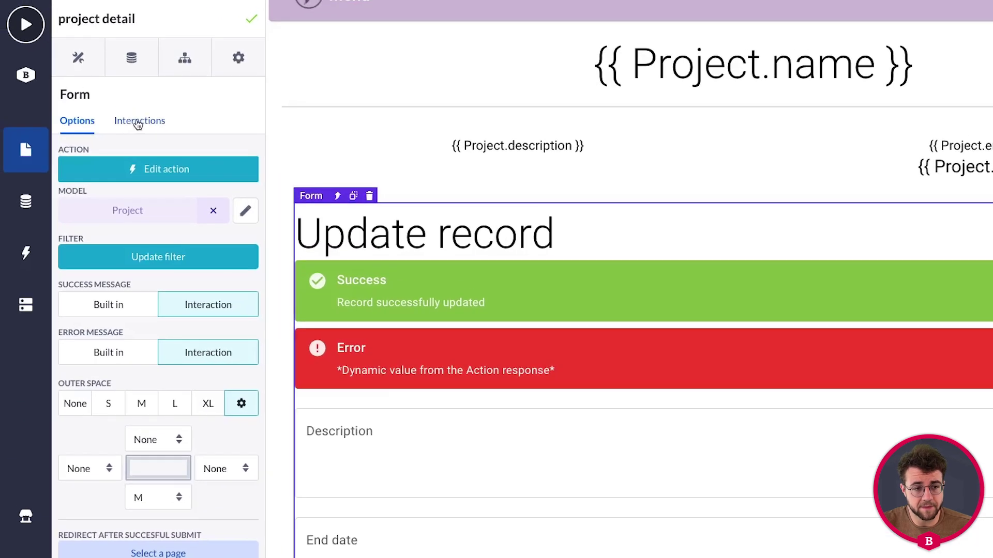
Begin creating a new interaction for the Update record form beside its six existing ones.
click(137, 123)
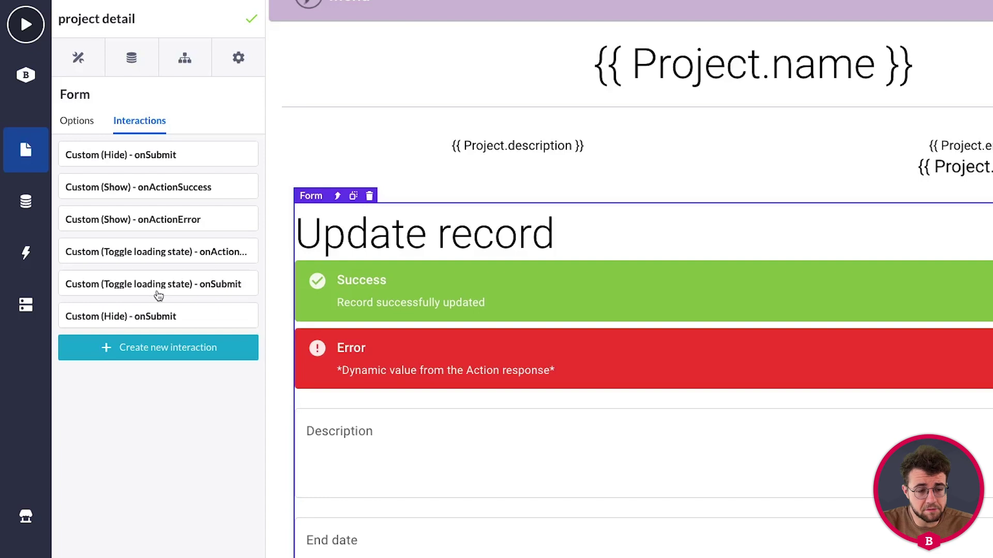
click(159, 354)
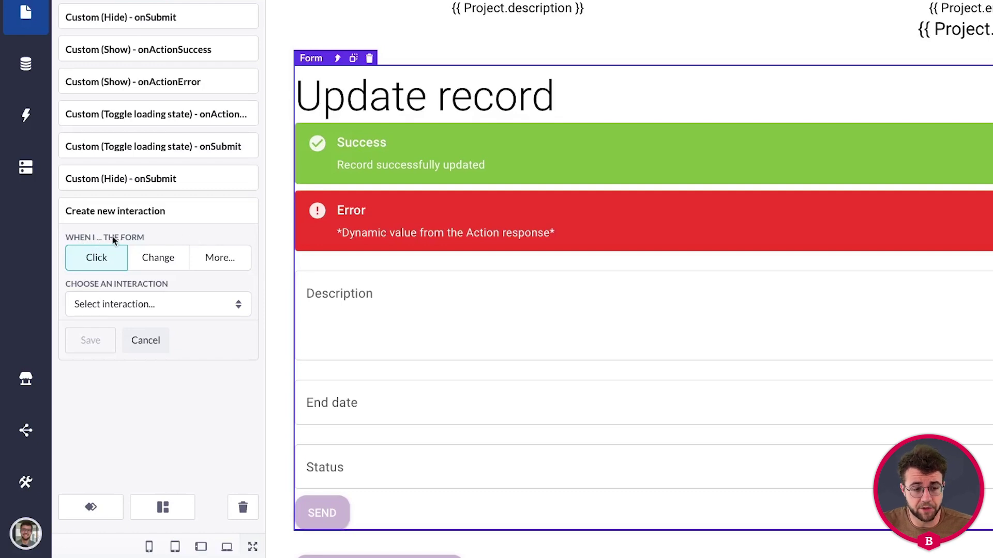
Set the new interaction's trigger event to onActionSuccess and its type to Custom.
click(220, 260)
click(187, 293)
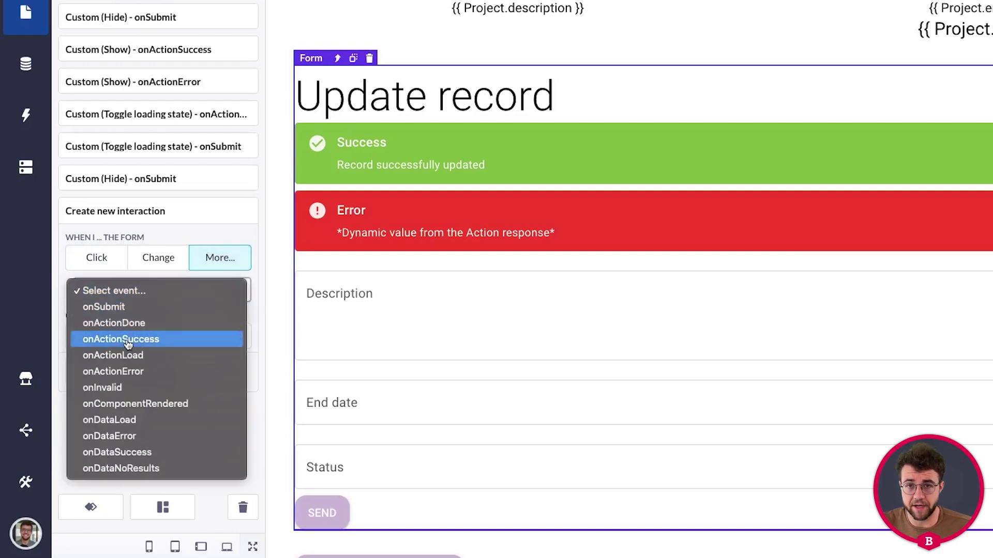
click(128, 344)
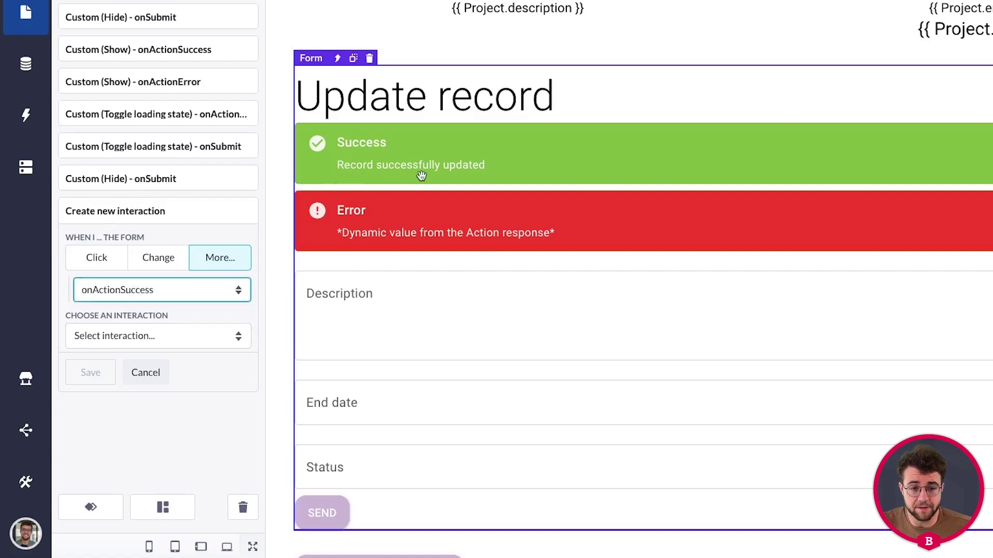
click(127, 337)
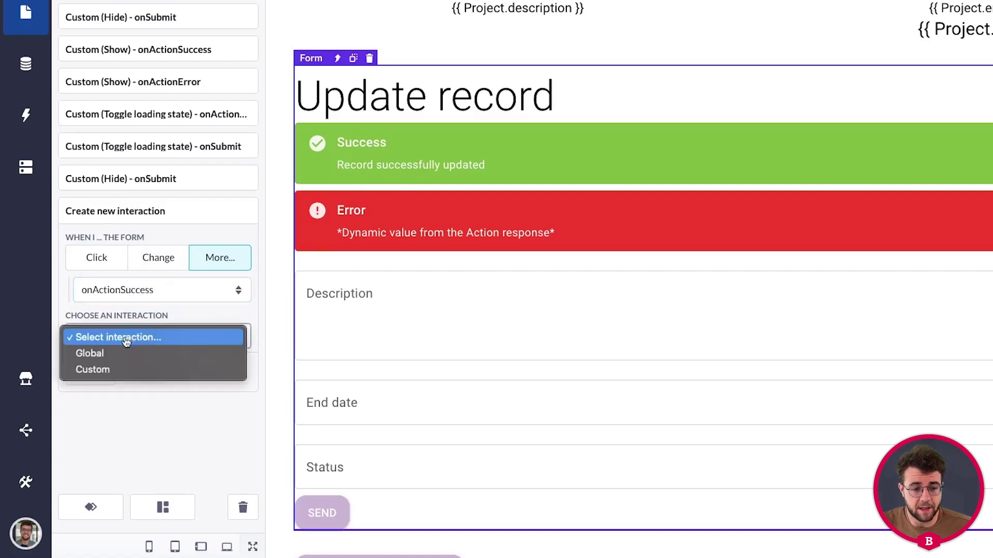
click(102, 371)
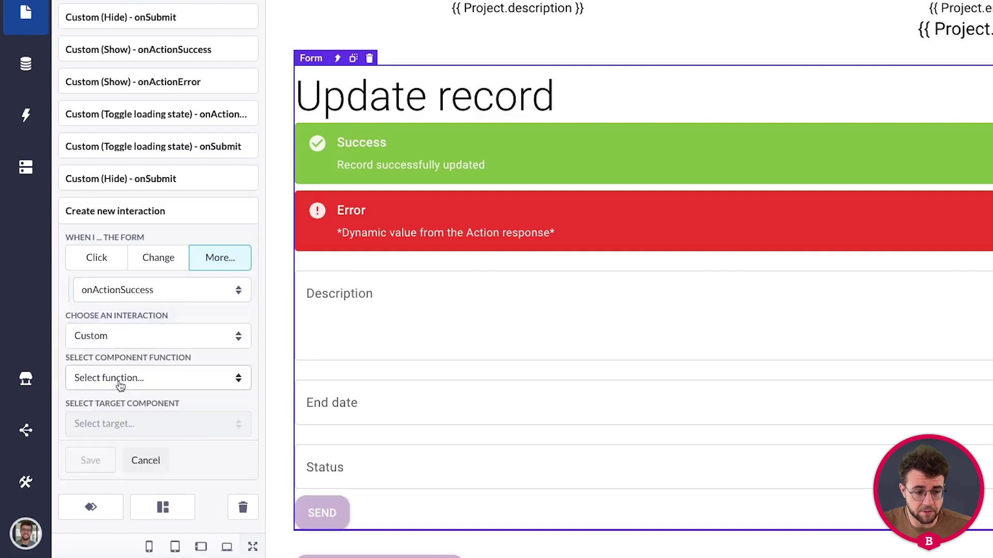
Choose the Refetch function targeting Detail datacontainer and save the interaction.
click(120, 380)
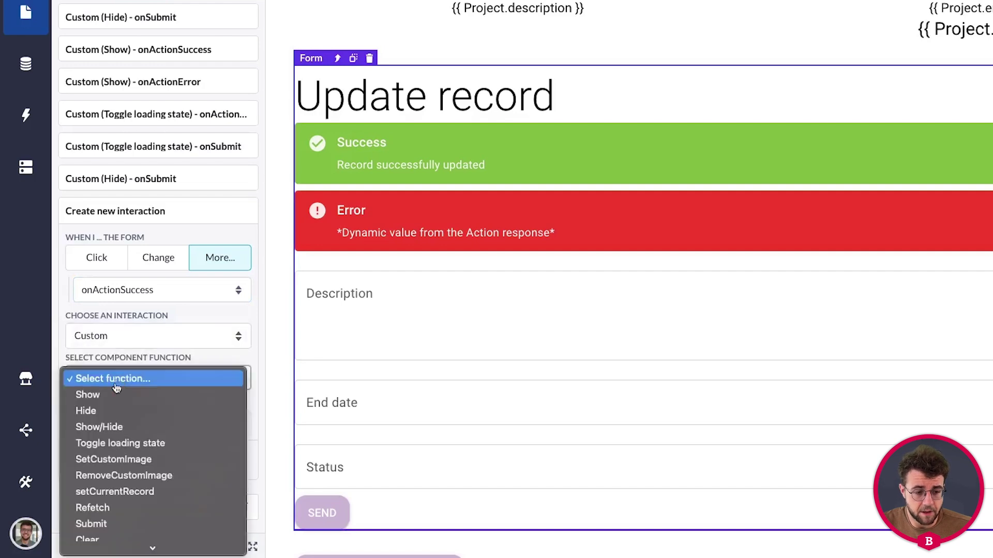
click(100, 508)
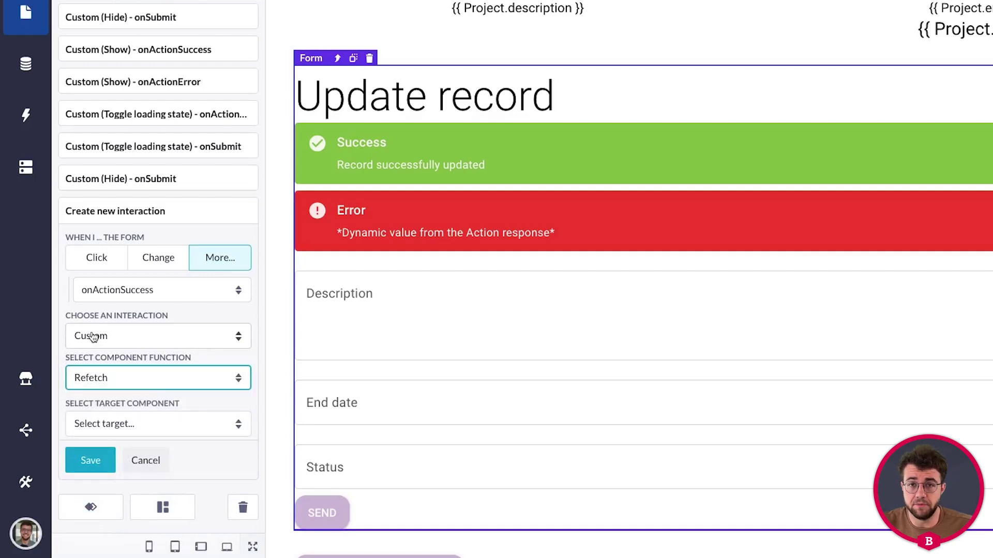
scroll(165, 389, down, 1)
scroll(165, 389, down, 1)
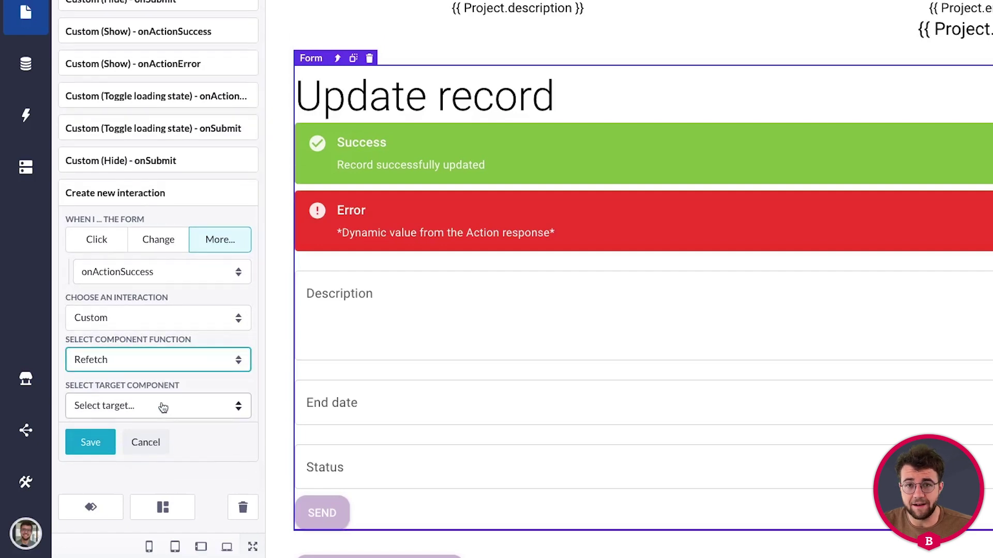
click(144, 411)
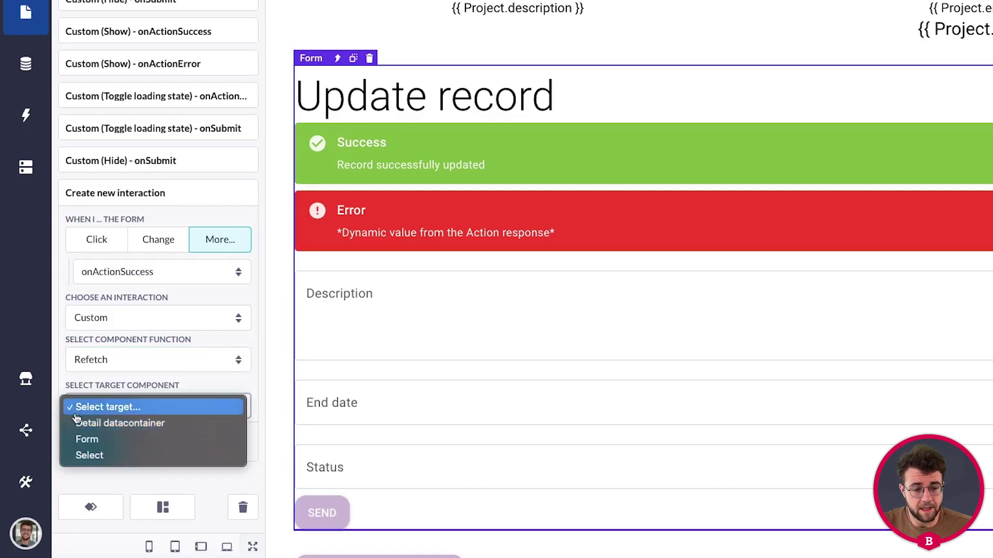
click(126, 428)
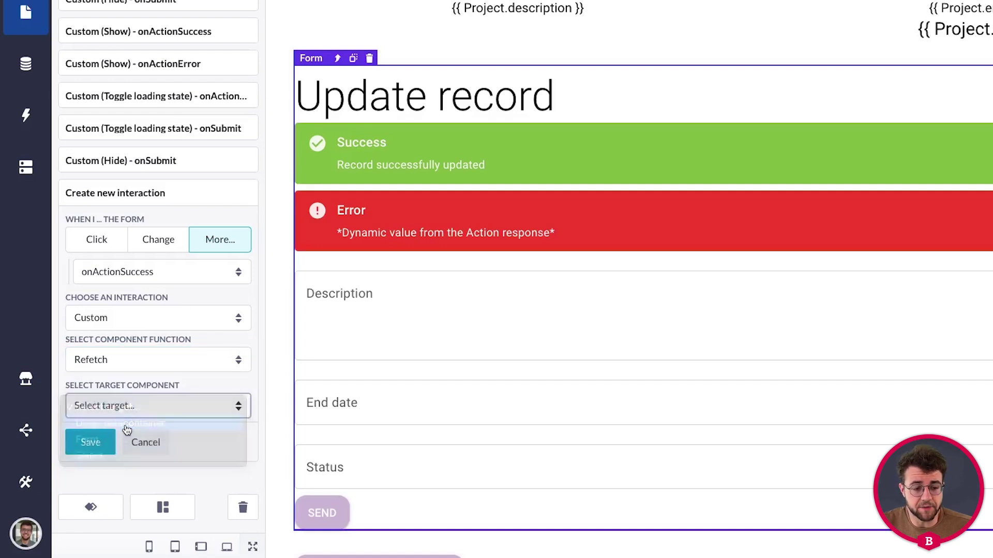
click(87, 443)
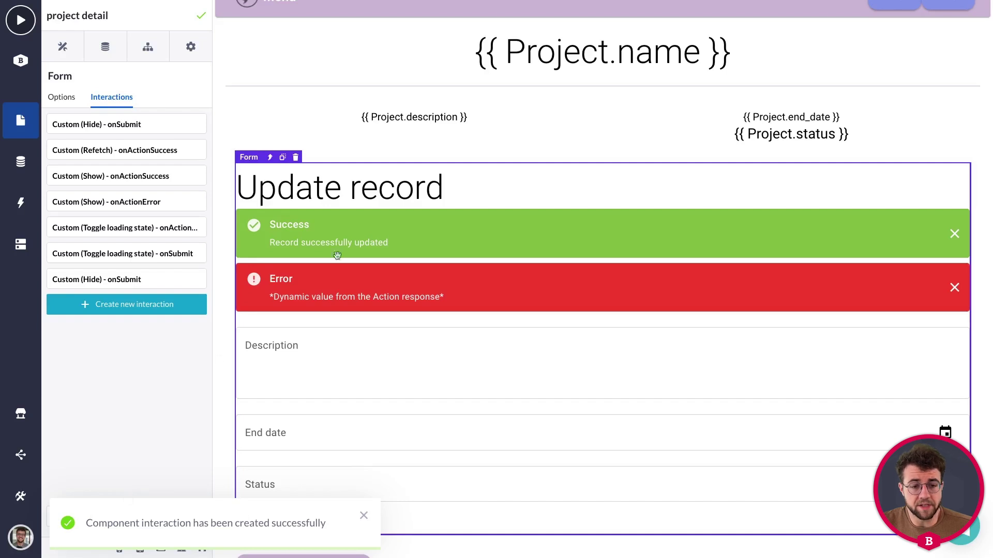
scroll(357, 246, up, 1)
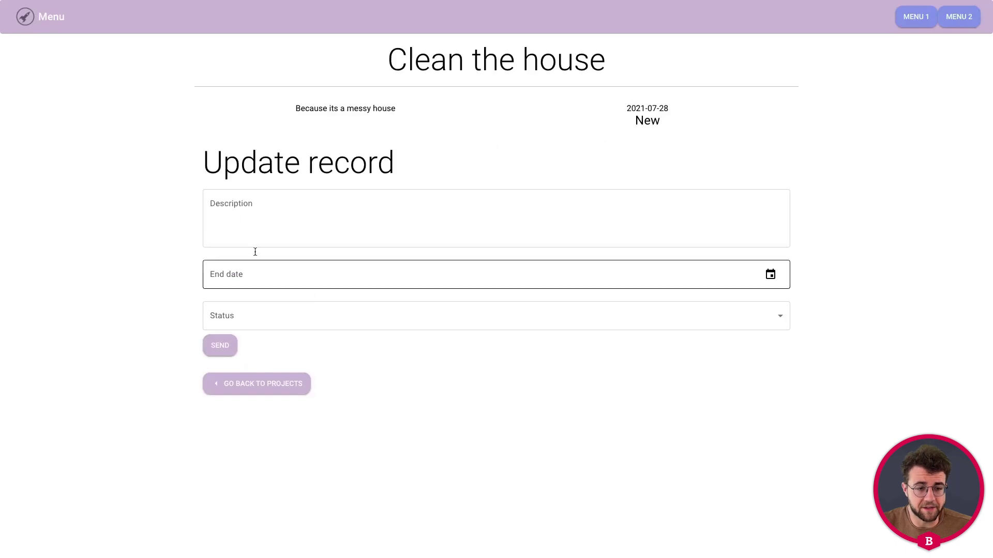
Open project 2 from the project list and change its description to 'a new description'.
click(219, 386)
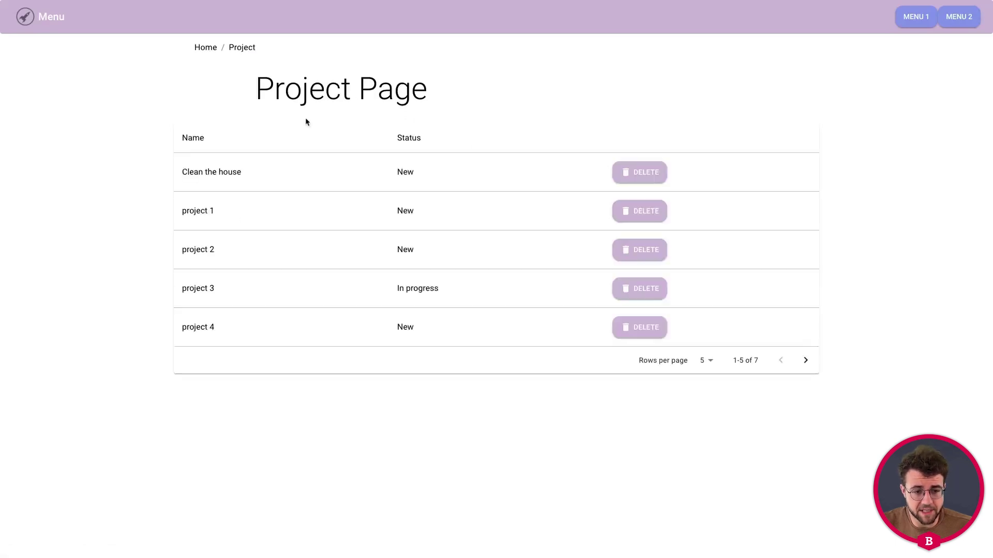
click(231, 249)
click(271, 212)
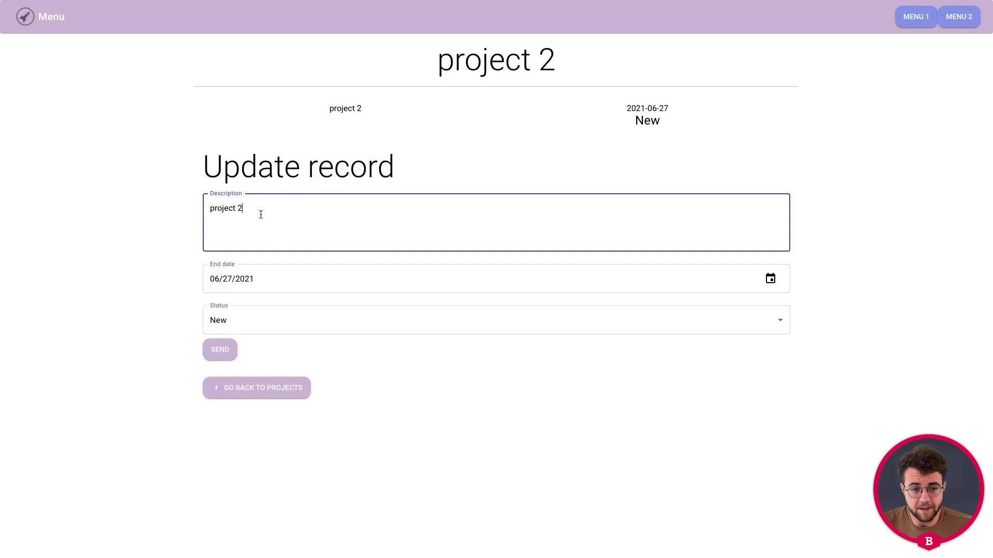
drag(248, 211, 204, 211)
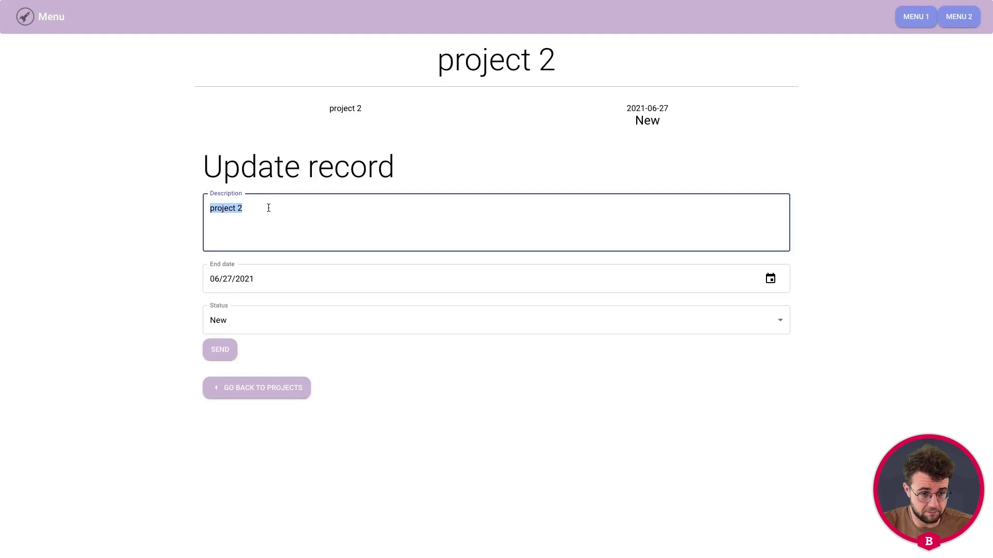
text(a new de)
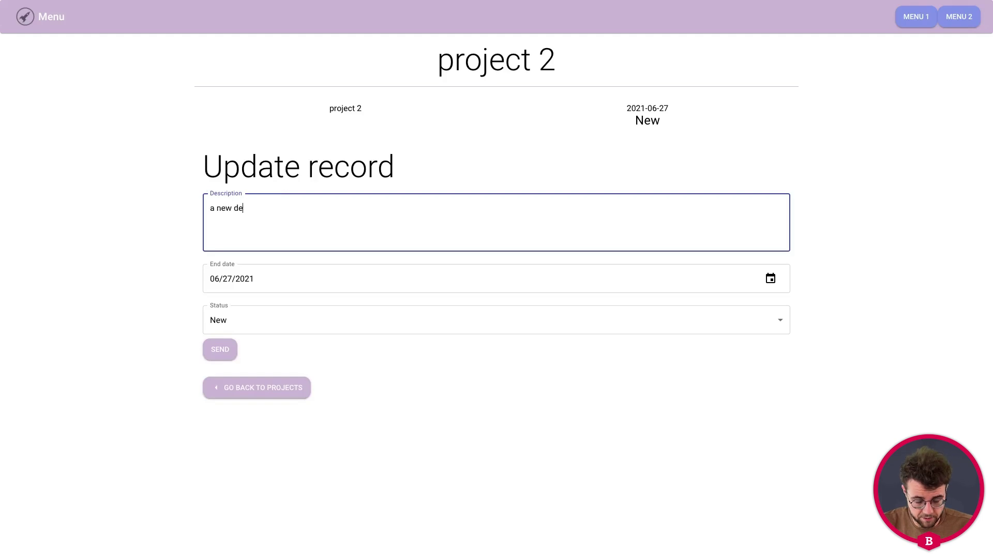
text(scription)
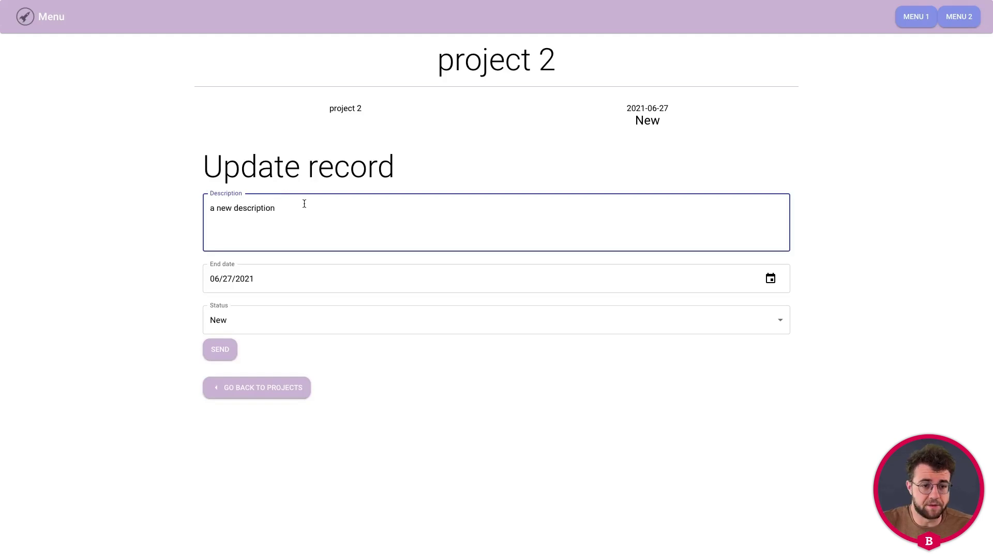
Set the end date to 06/30/2021 and status to In progress, then submit the form.
click(300, 278)
click(771, 278)
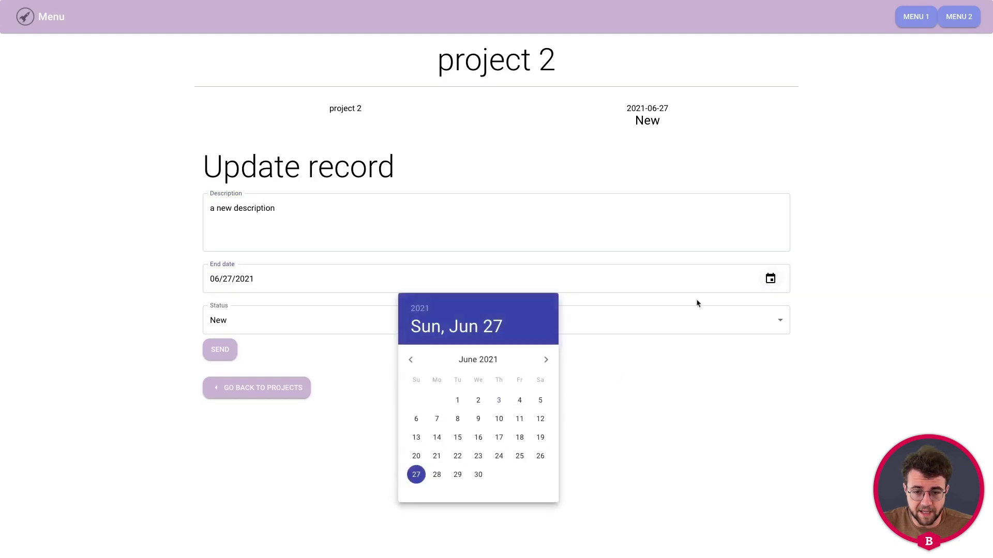
click(476, 478)
click(271, 318)
click(271, 324)
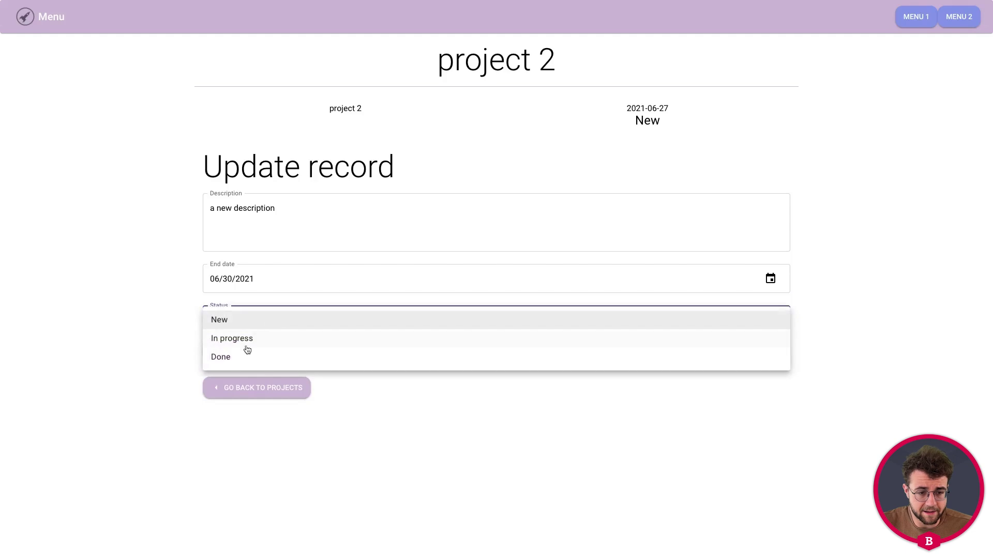
click(248, 348)
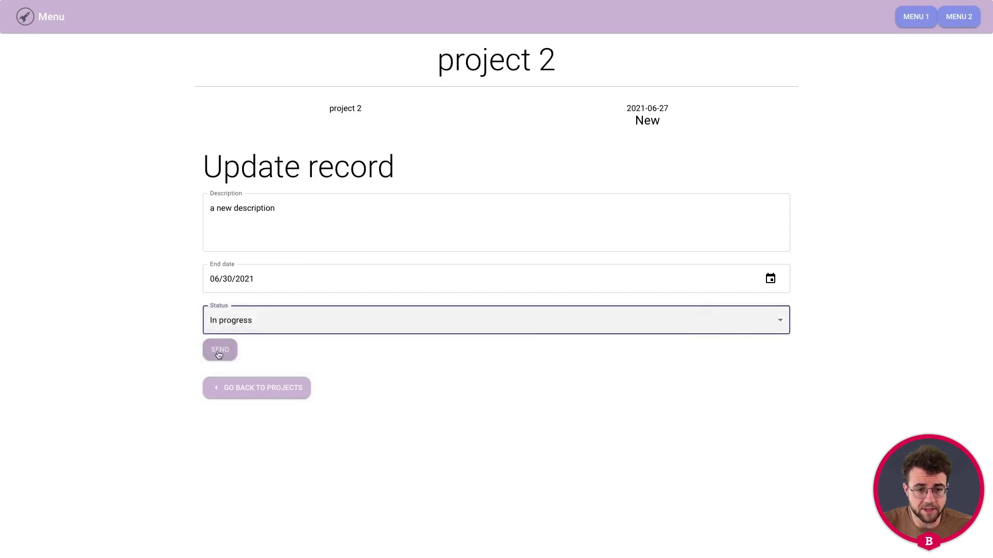
click(220, 350)
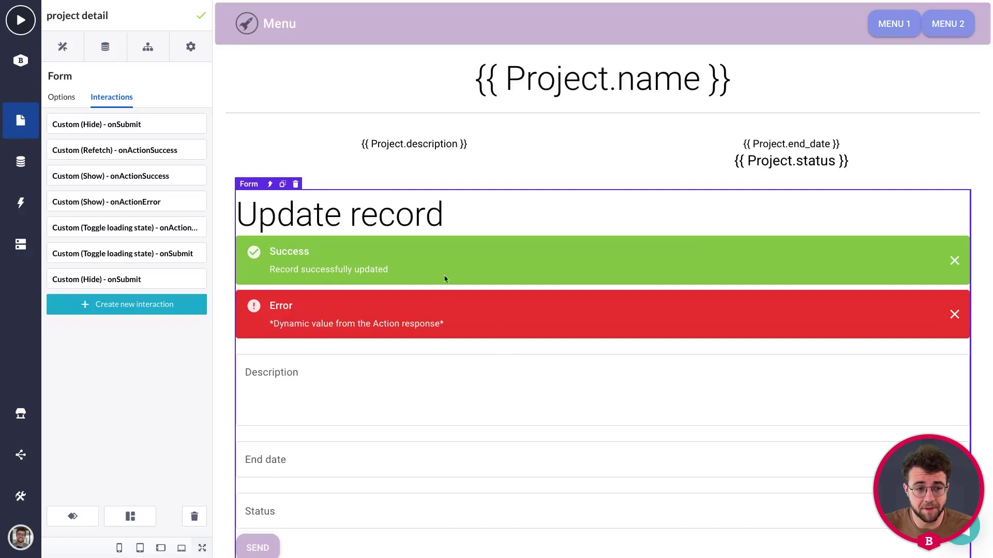
Open the project list page and rename its data table to 'Project datatable'.
click(20, 123)
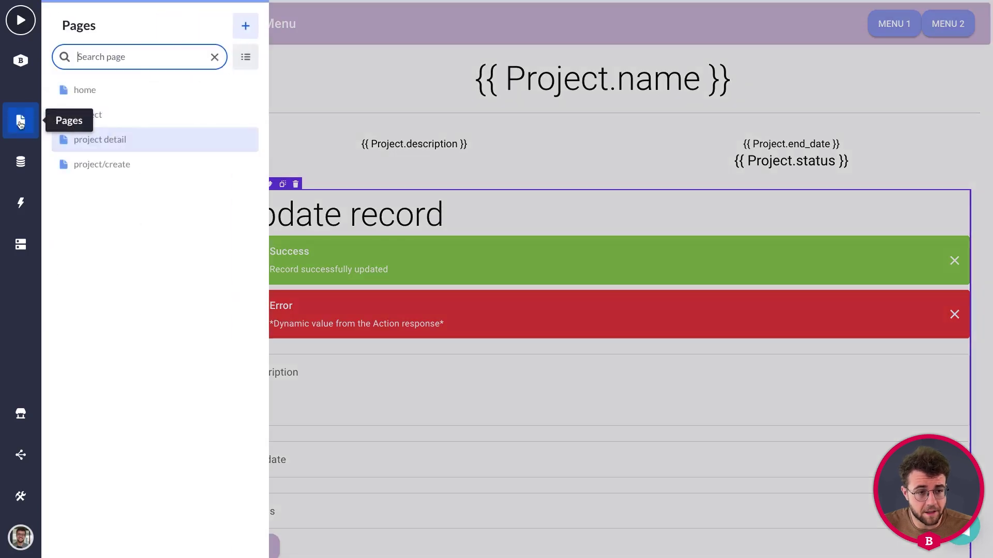
click(103, 116)
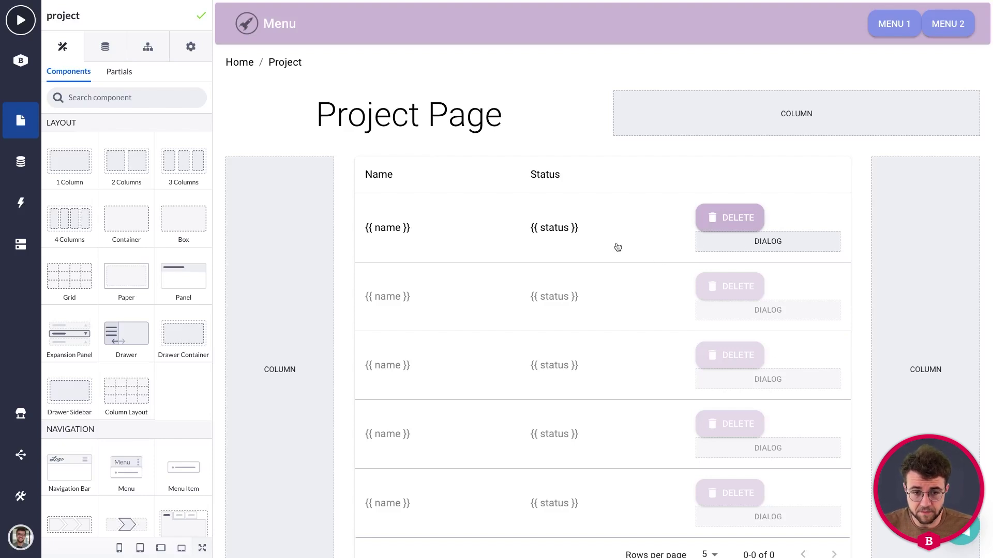
click(426, 190)
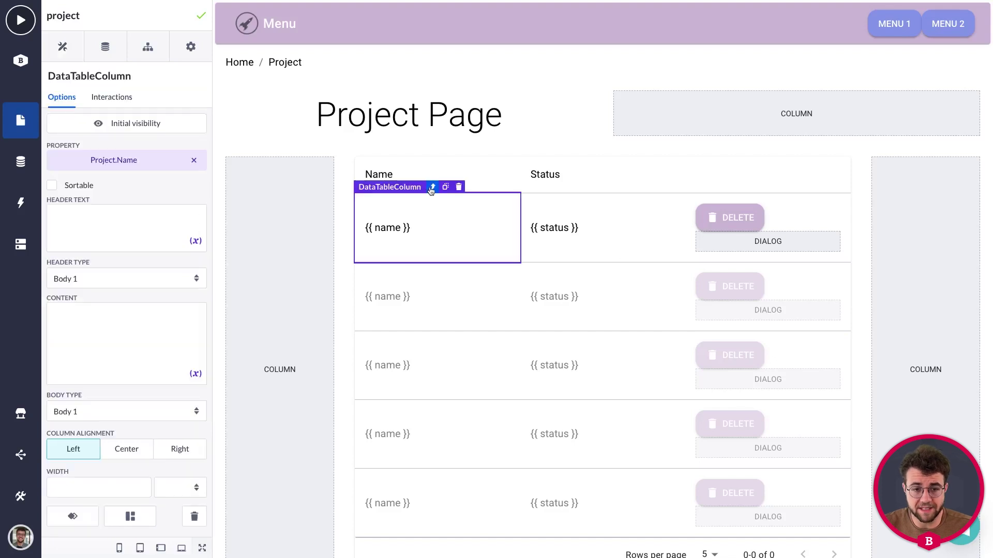
click(432, 190)
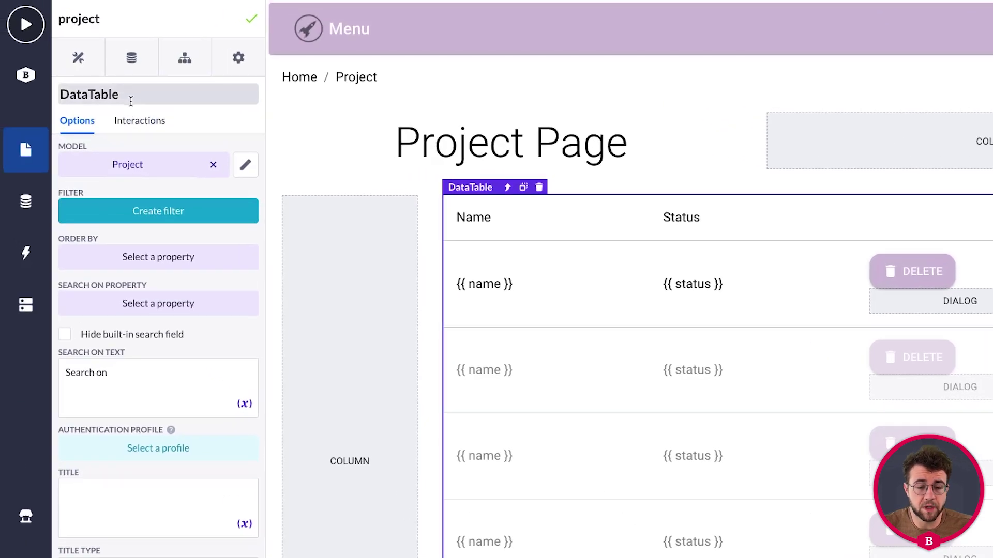
click(122, 85)
drag(138, 97, 60, 95)
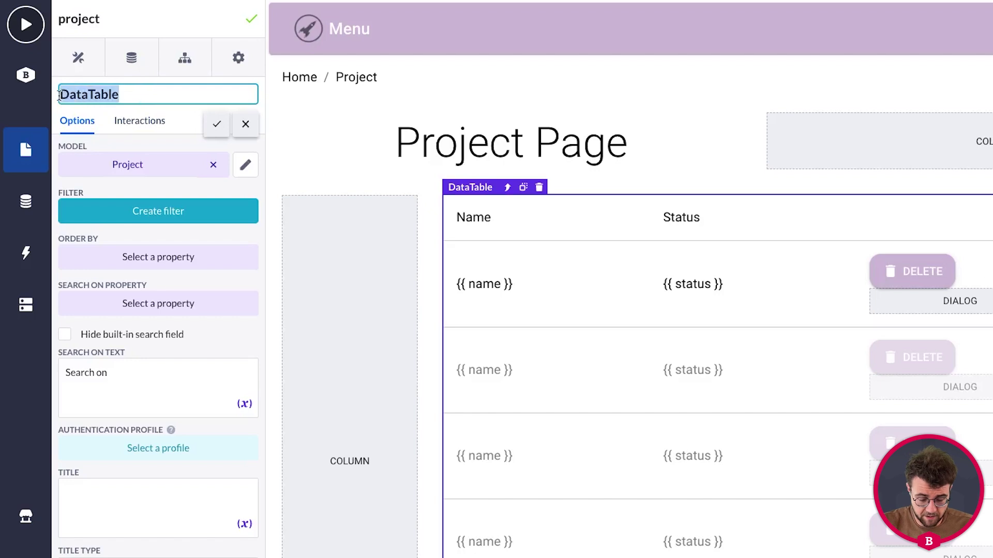
text(Project datatable)
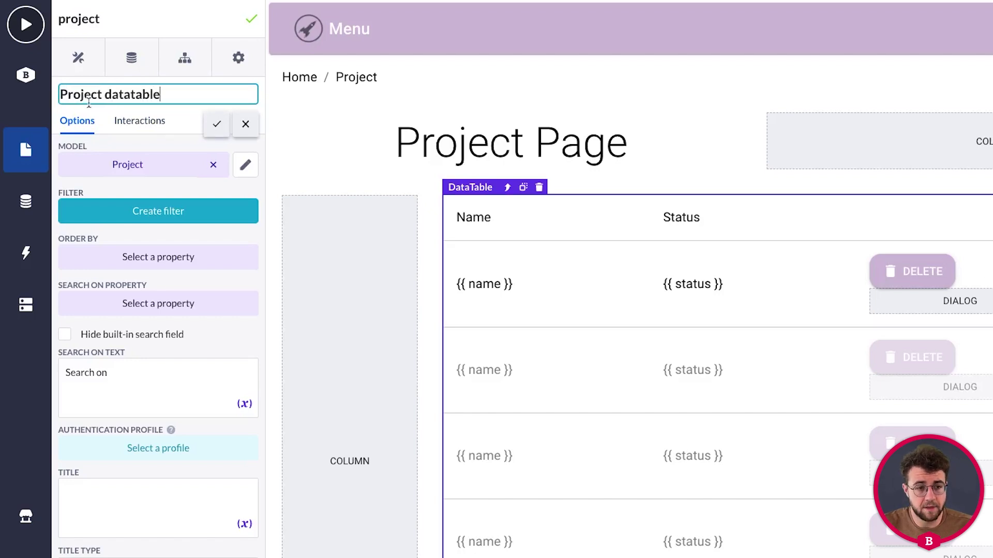
click(217, 124)
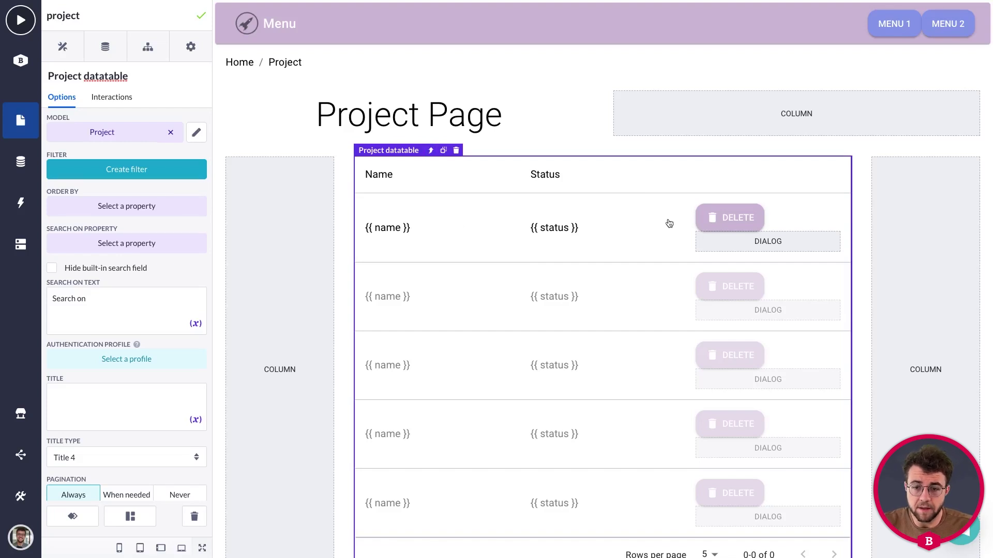
Make the Delete record dialog visible on the canvas and select its Delete button.
click(732, 222)
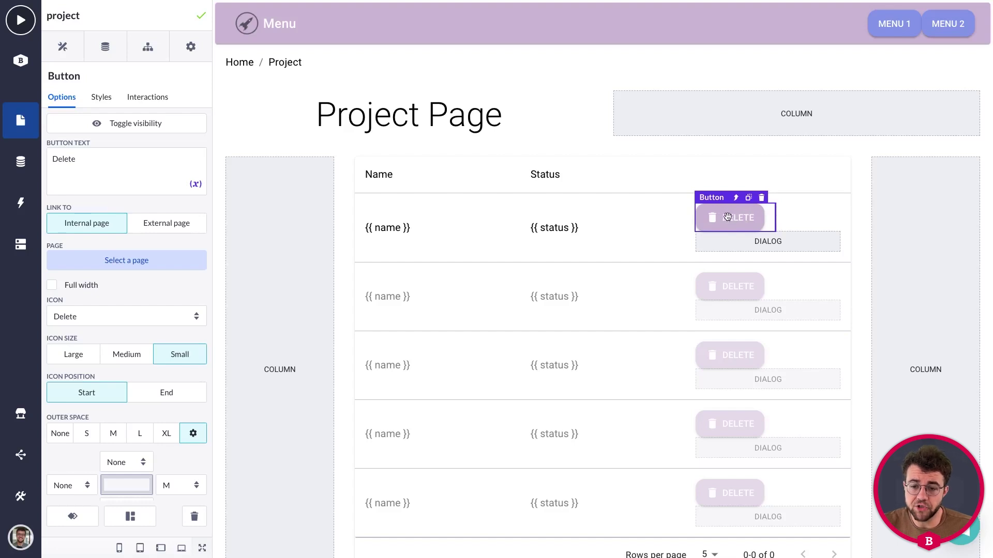
click(748, 247)
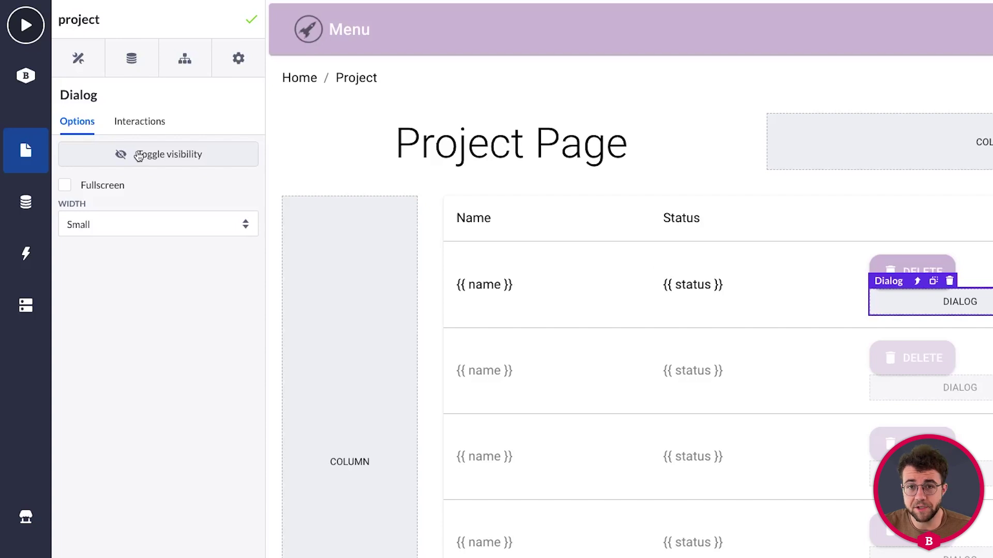
click(139, 156)
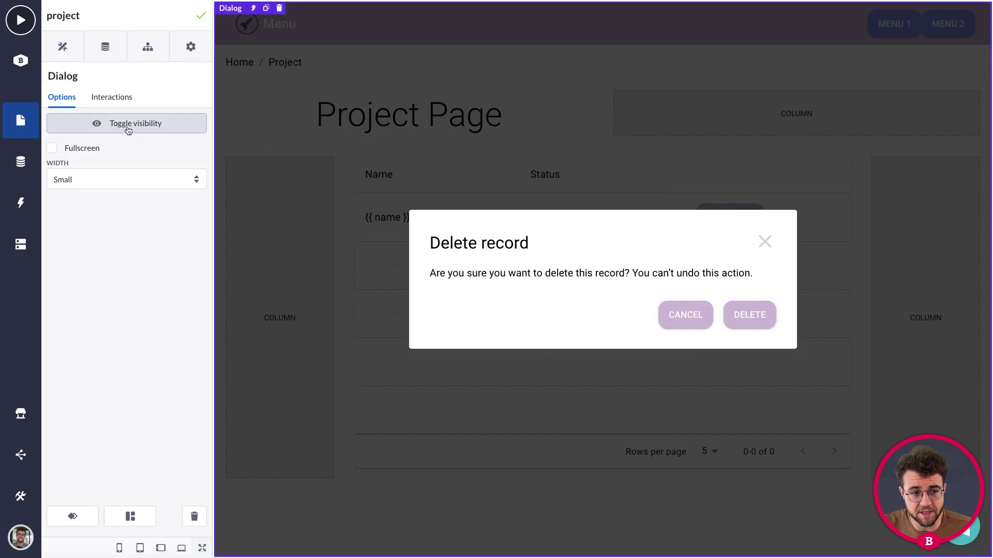
click(106, 126)
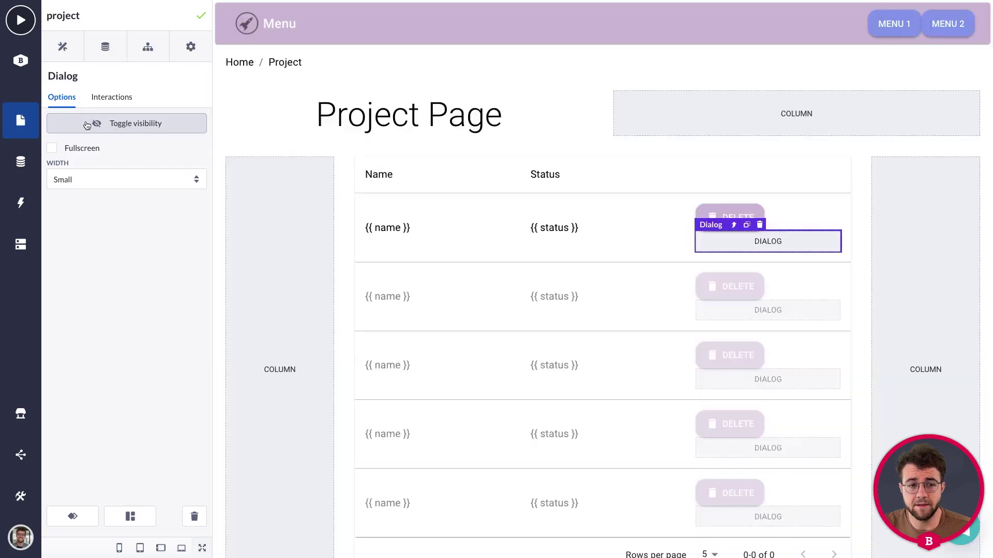
click(89, 125)
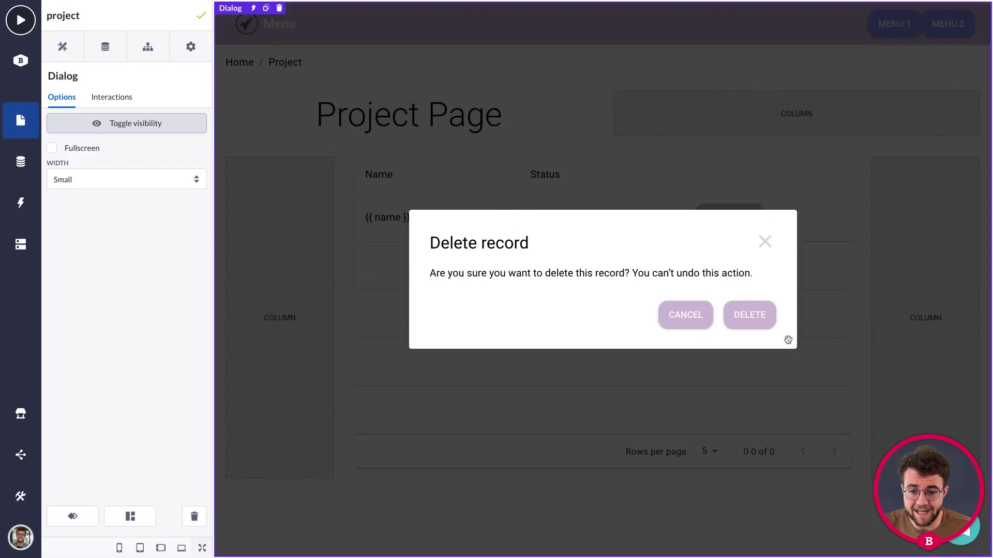
click(746, 316)
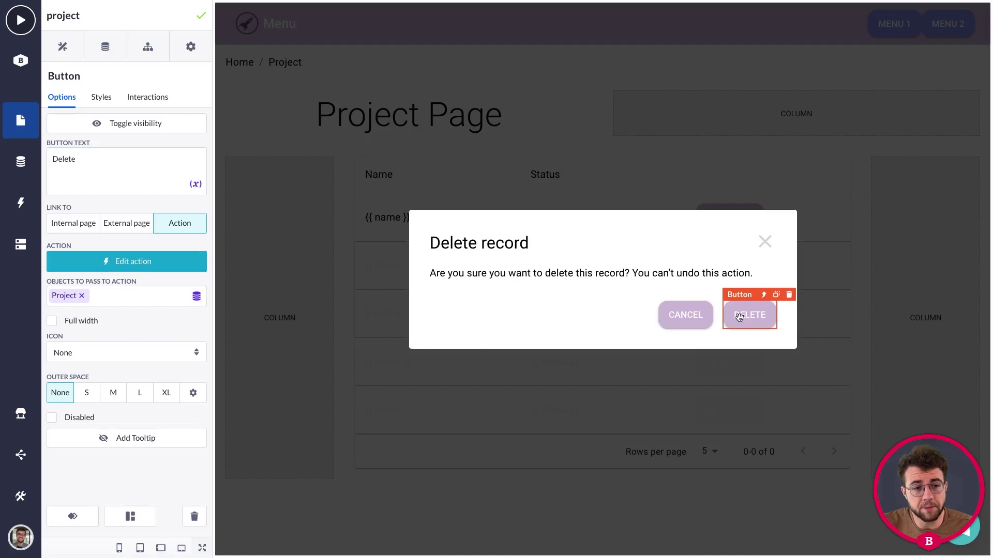
Reselect the dialog's Delete button and start a new interaction for it.
click(142, 100)
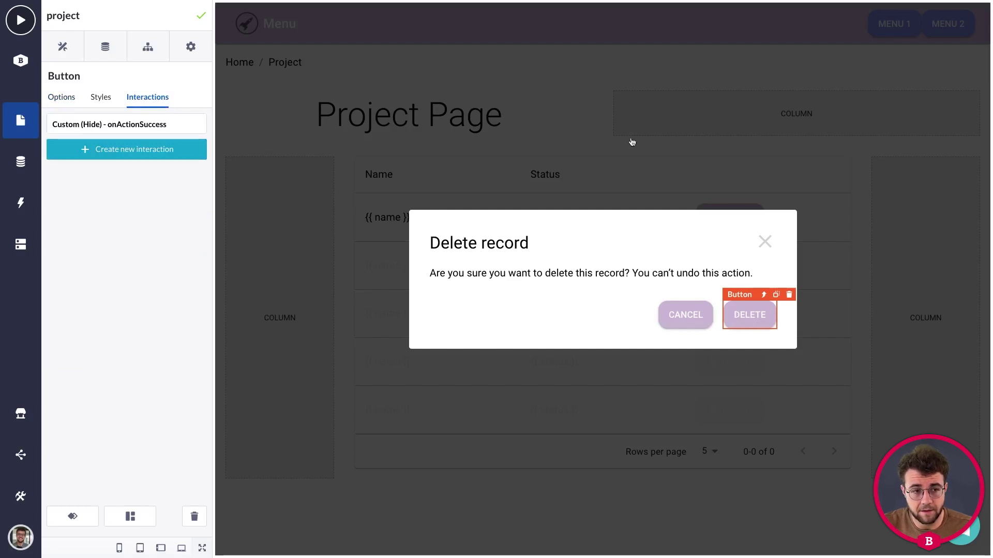
click(611, 142)
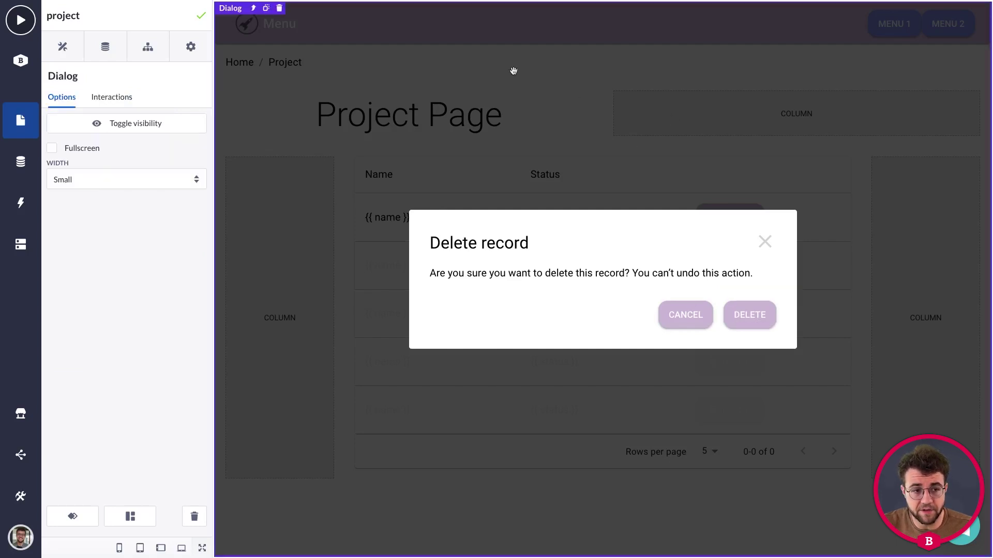
click(754, 316)
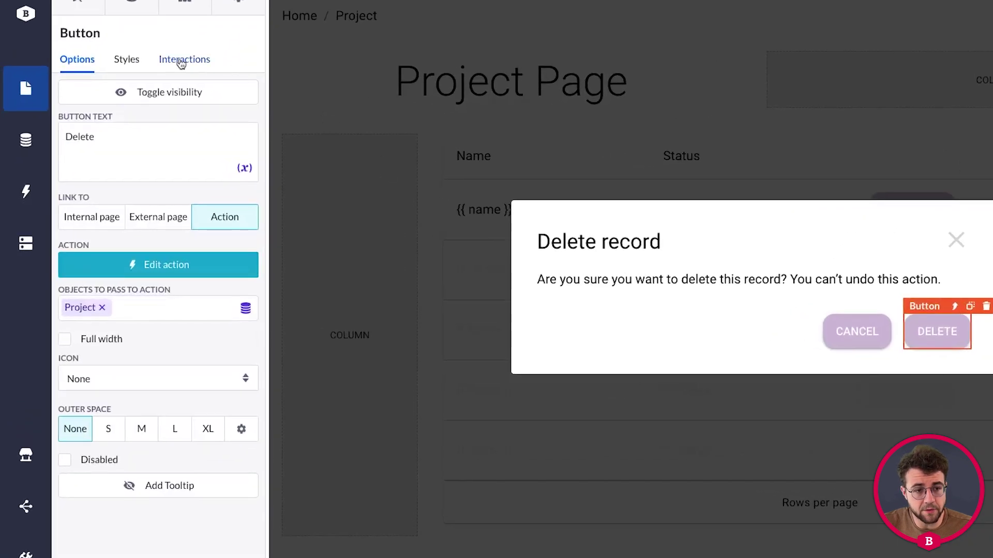
click(181, 61)
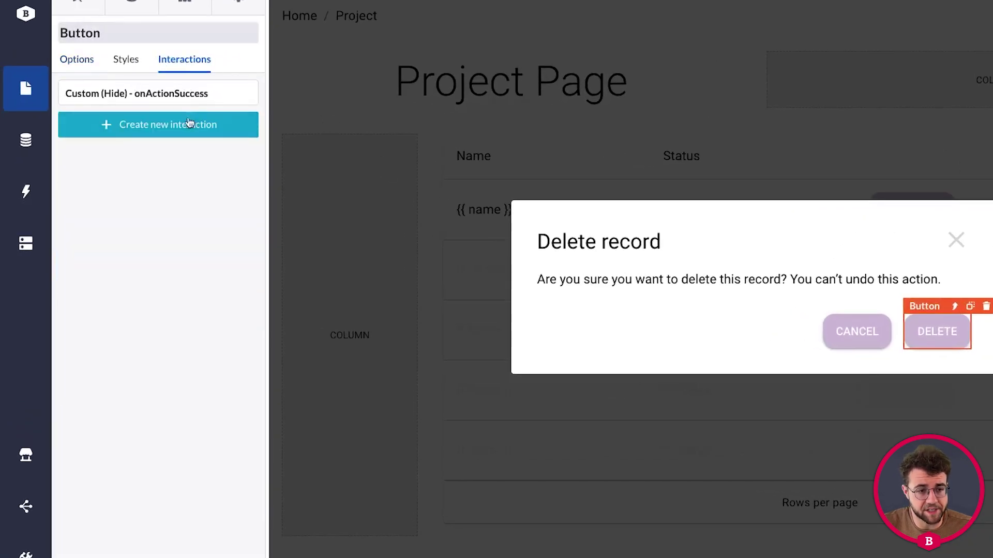
click(148, 131)
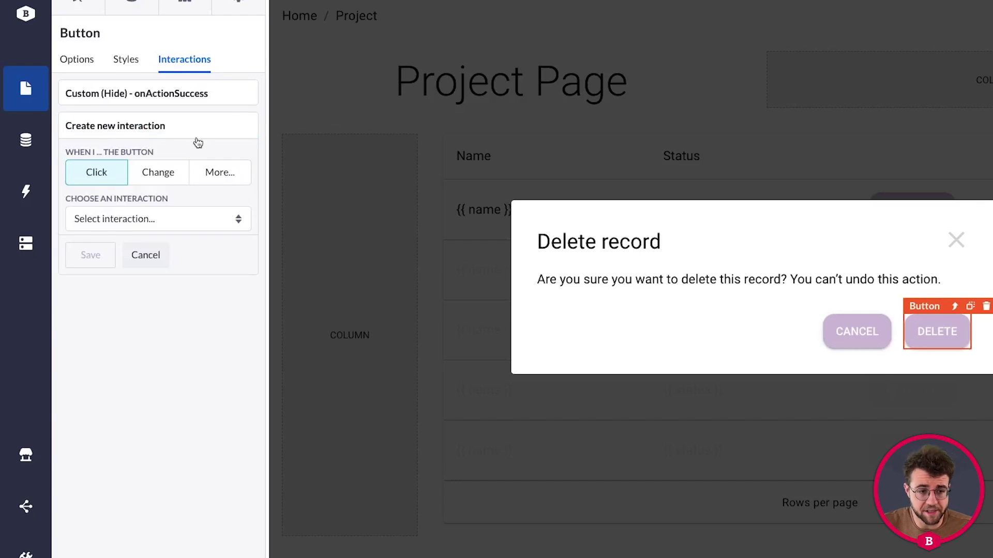
Add an onActionSuccess Custom Refetch interaction targeting Project datatable, then hide the dialog.
click(221, 173)
click(199, 204)
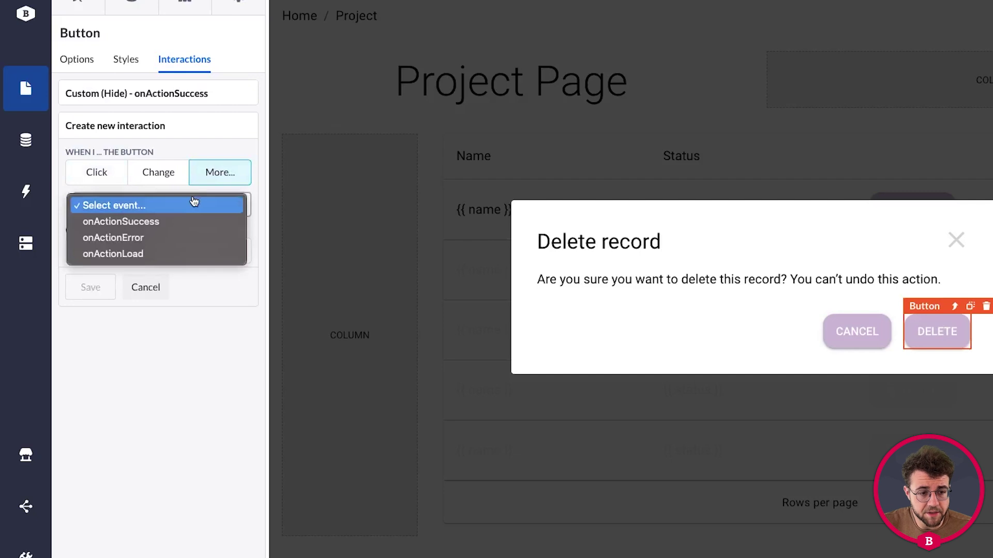
click(159, 221)
click(150, 250)
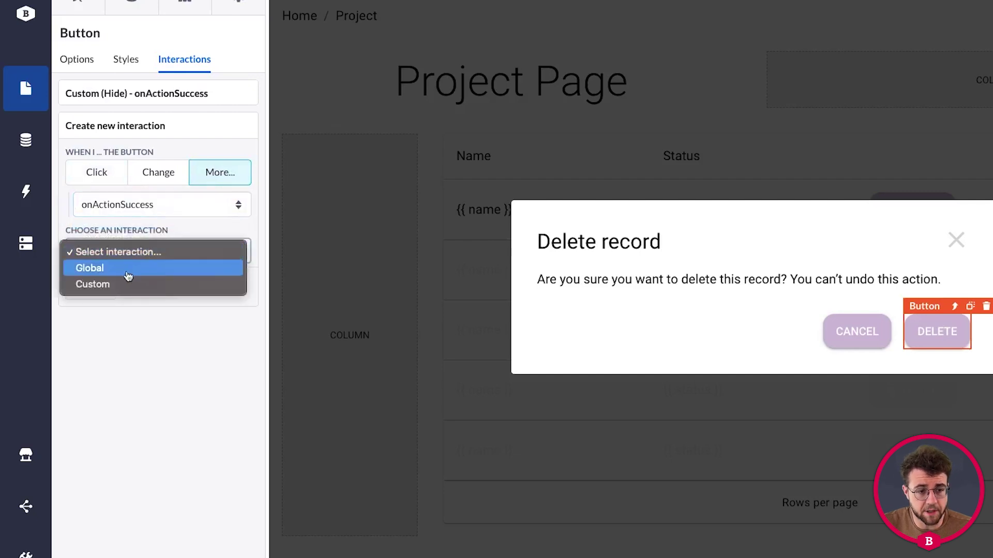
click(122, 284)
click(134, 294)
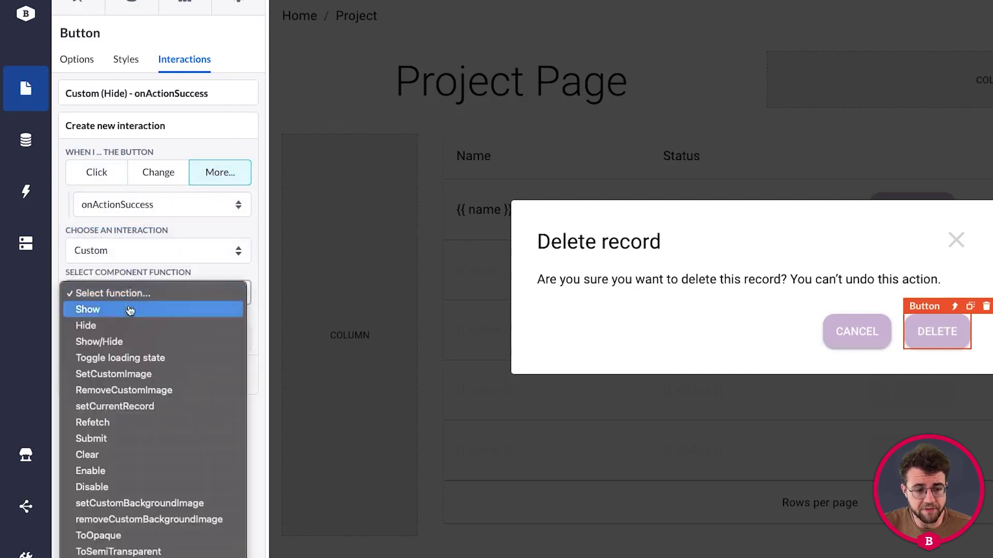
click(132, 422)
click(157, 337)
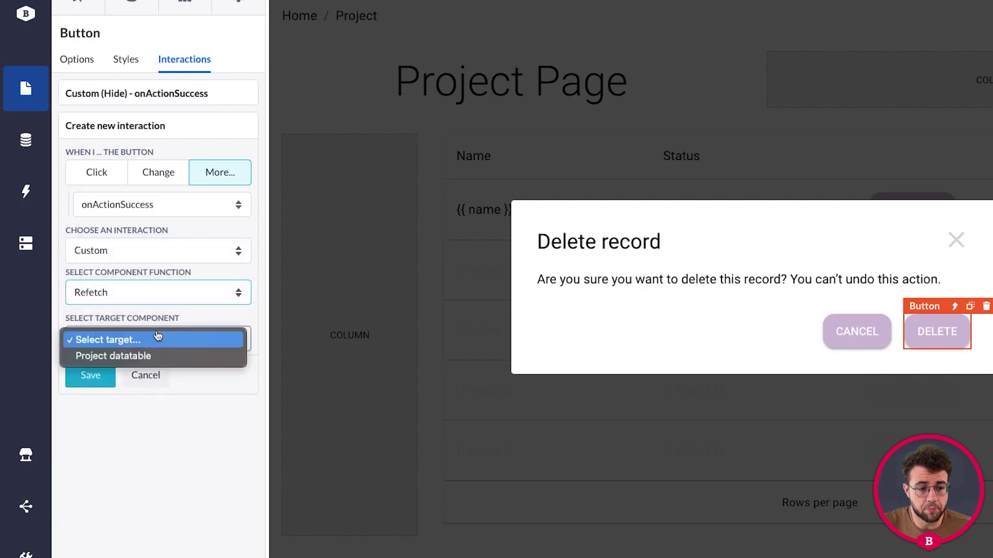
click(128, 356)
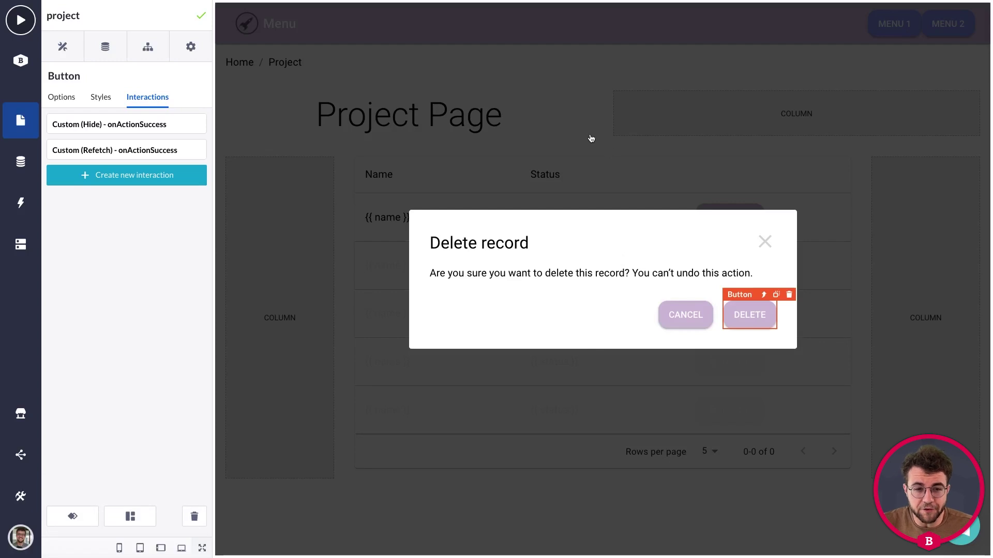
click(543, 110)
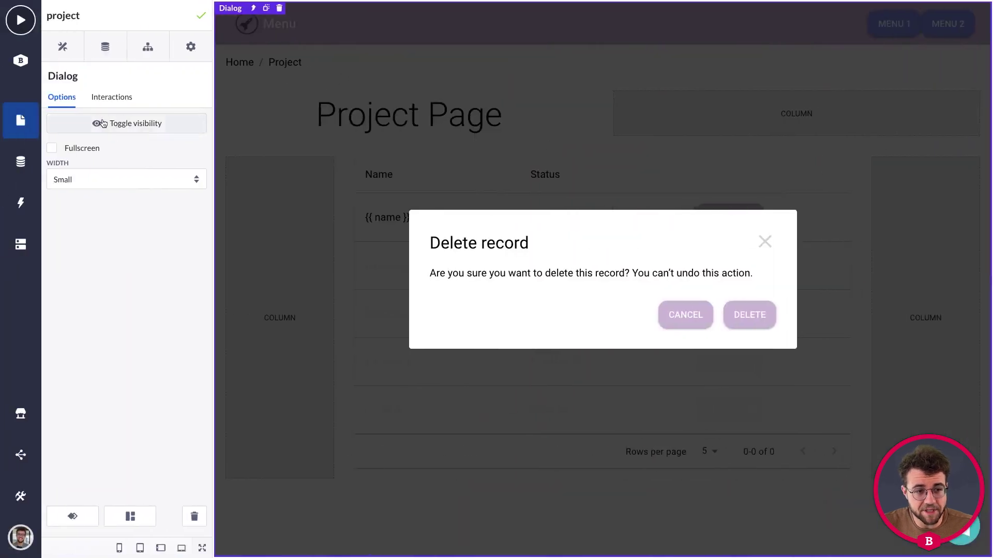
click(102, 124)
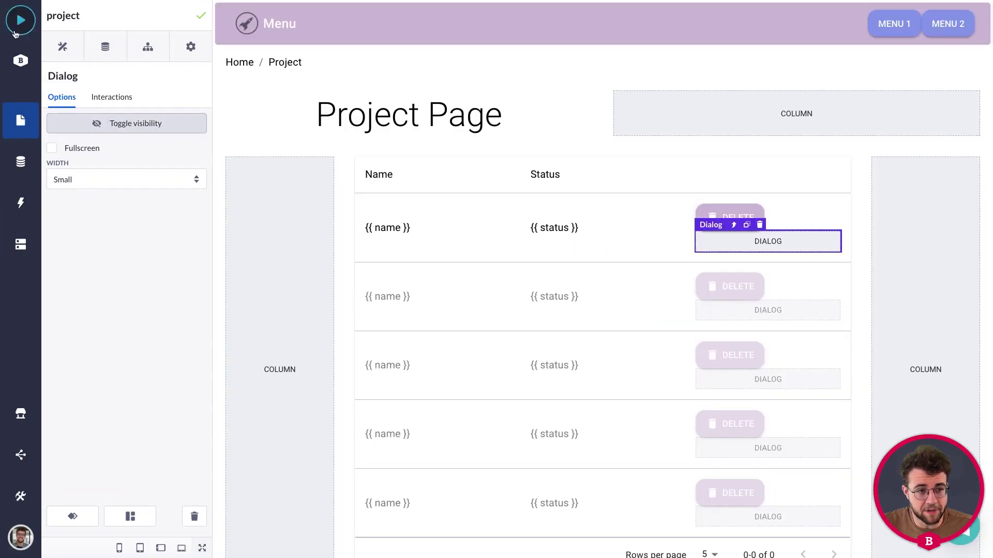
Preview the app and delete projects 1 and 5, confirming each deletion.
click(17, 24)
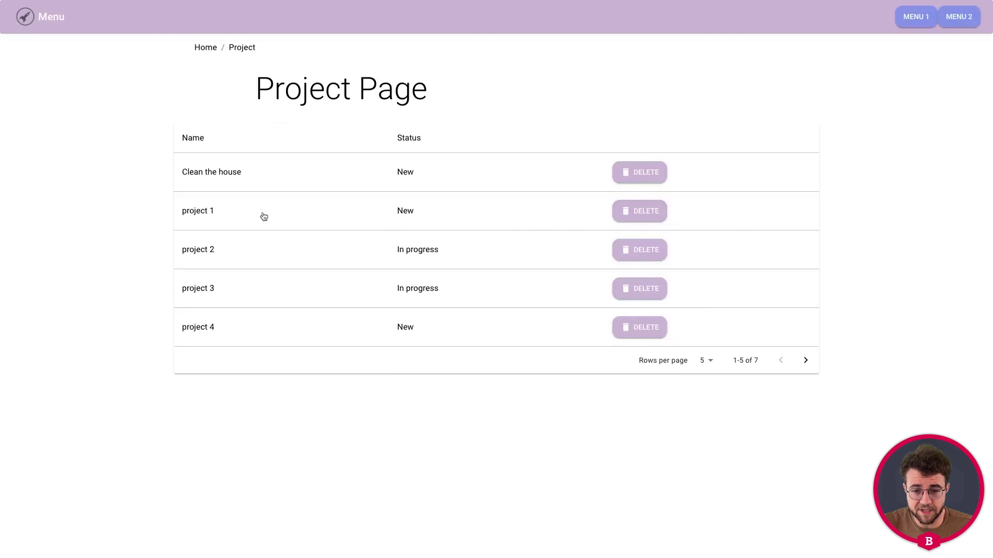
click(645, 211)
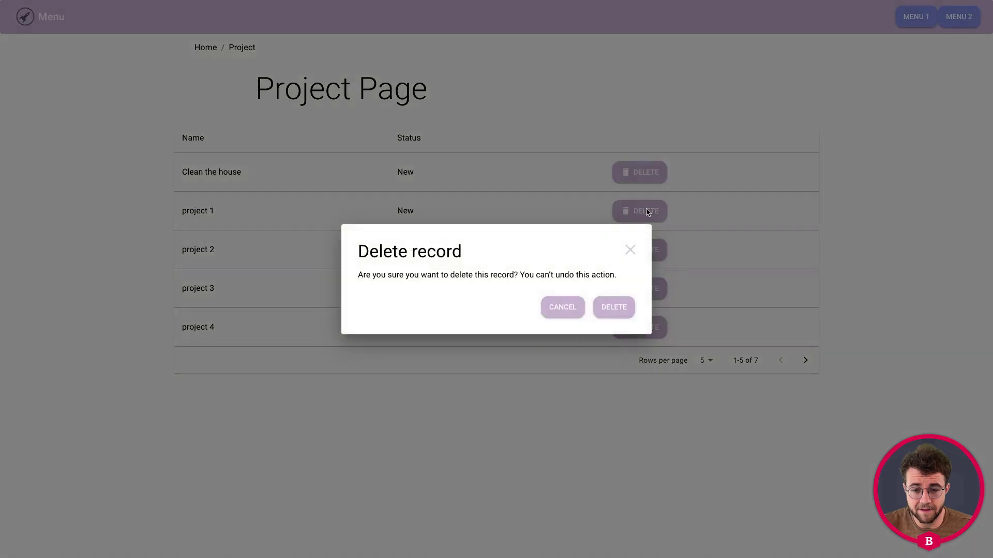
click(610, 310)
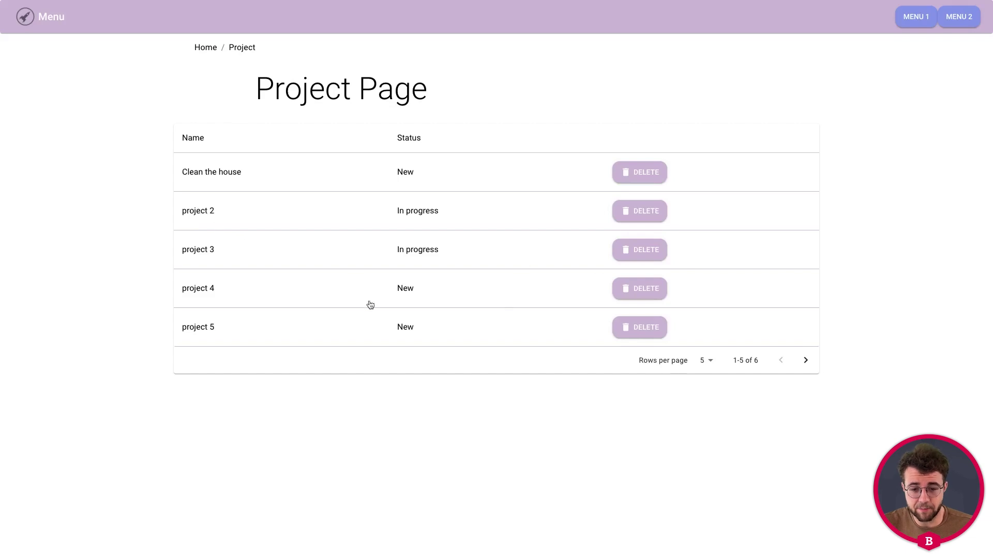
click(628, 329)
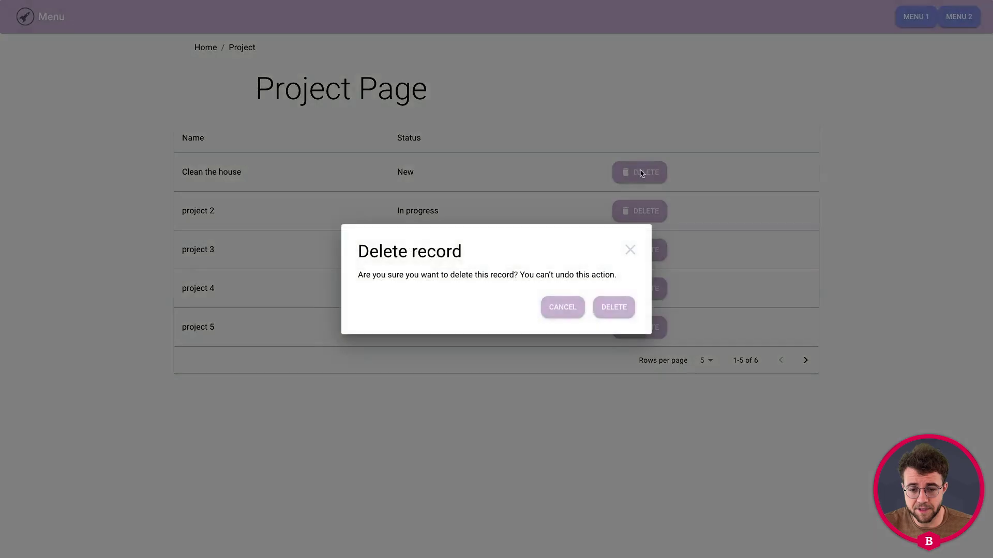
click(609, 310)
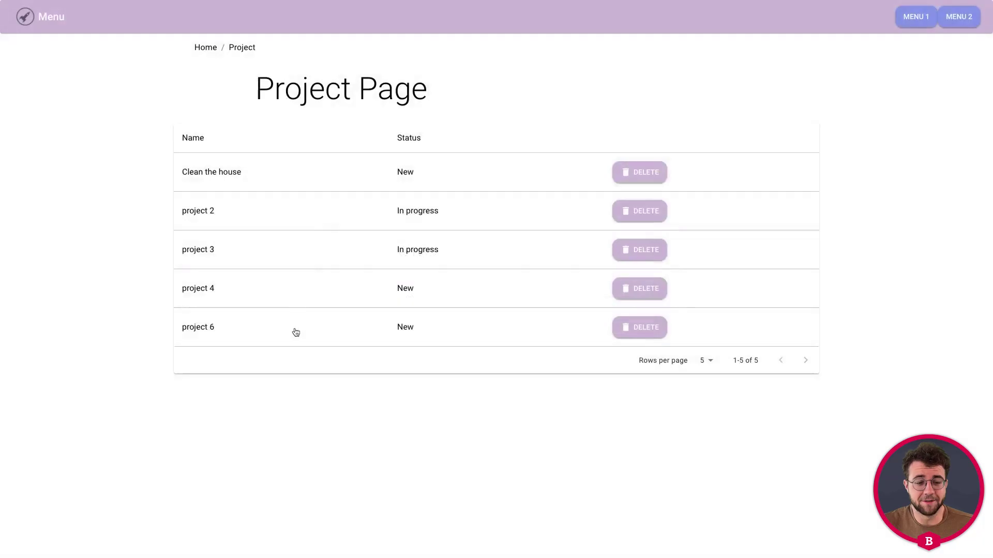